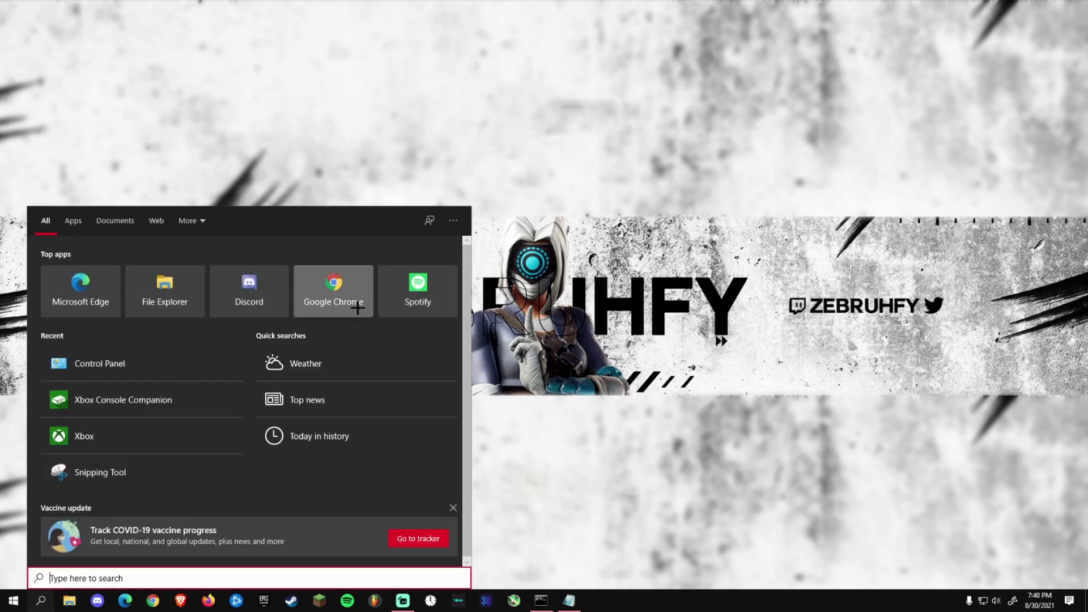
- Search 'create' to reach the System Protection tab of System Properties and center the dialog
type("create")
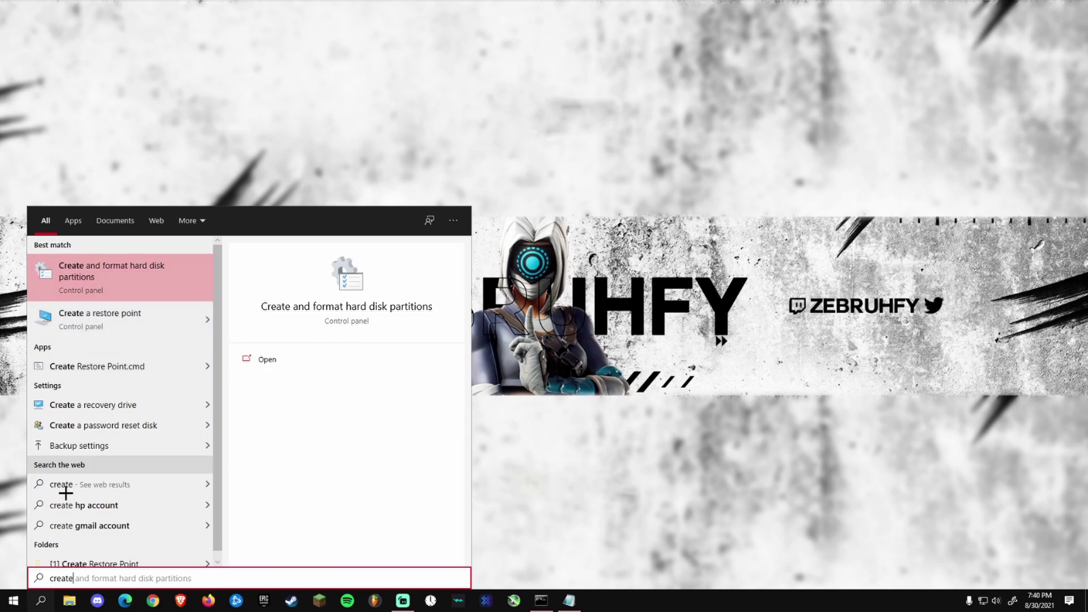
left_click(93, 318)
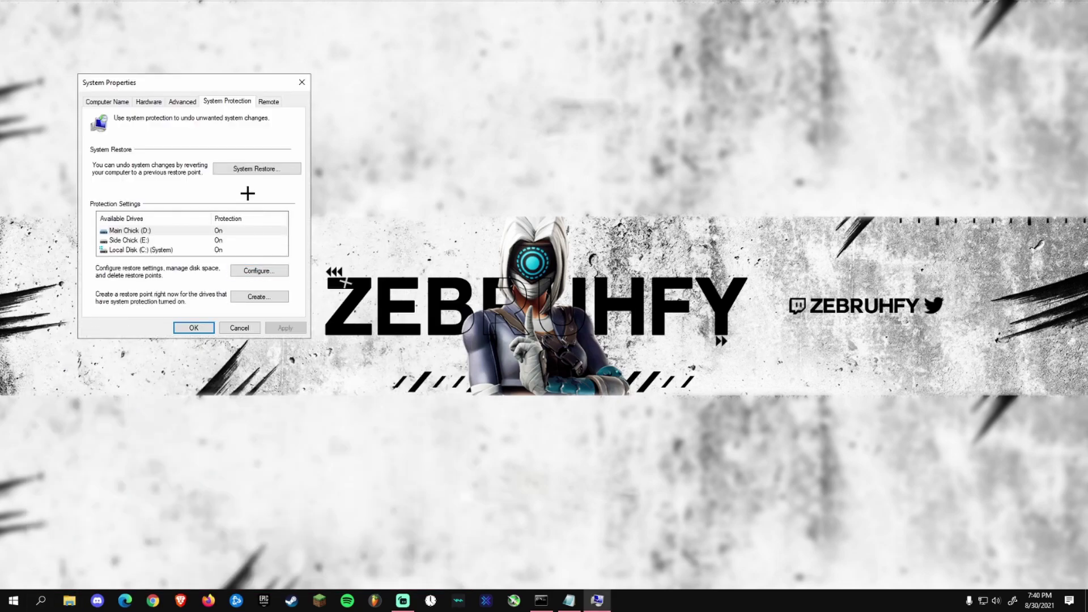
left_click(371, 237)
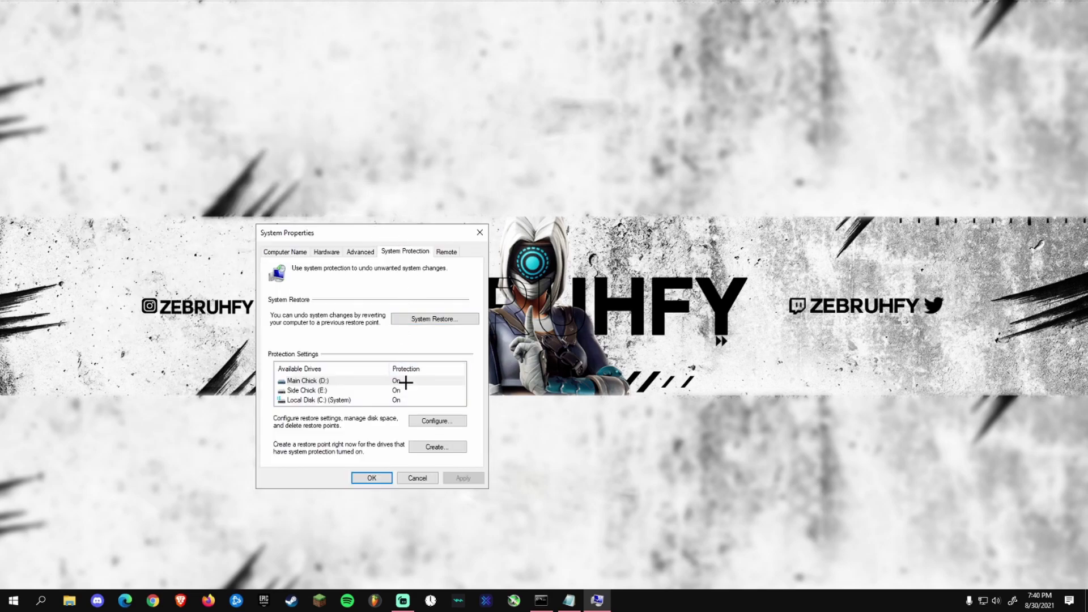
- Check protection status for each drive, then dismiss the restore-point prompt and close System Properties
left_click(402, 391)
key("Down")
key("Up")
key("Up")
key("Down")
key("Down")
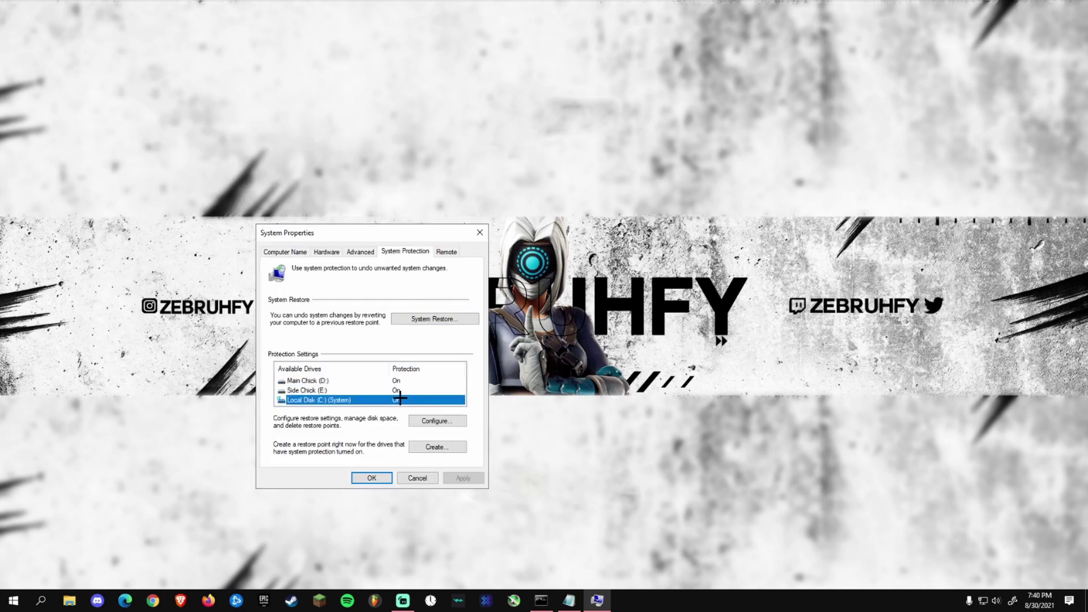
key("Up")
key("Up")
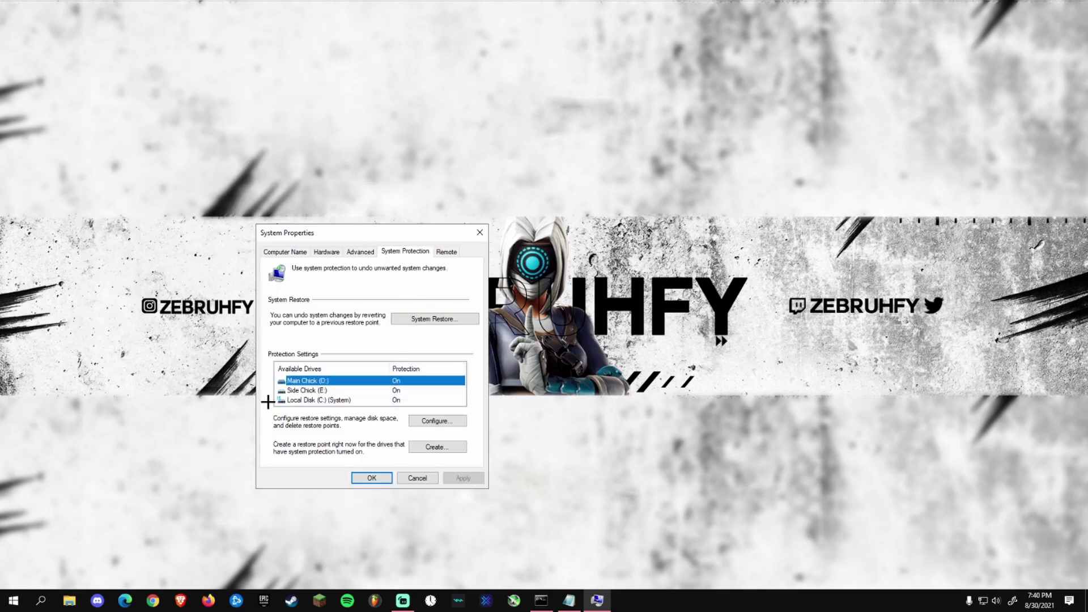
left_click(420, 448)
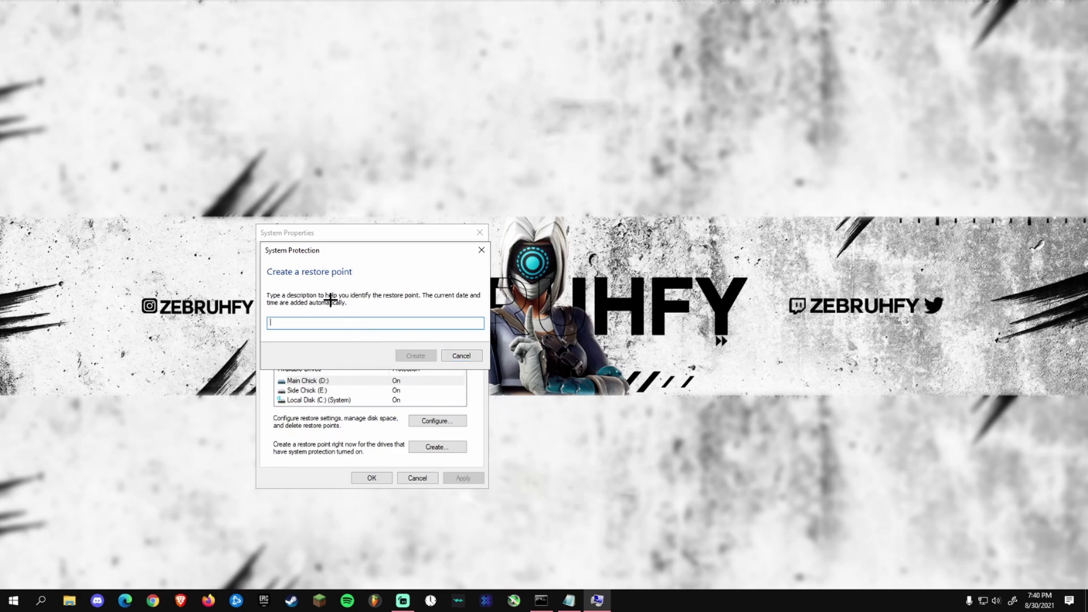
left_click(482, 250)
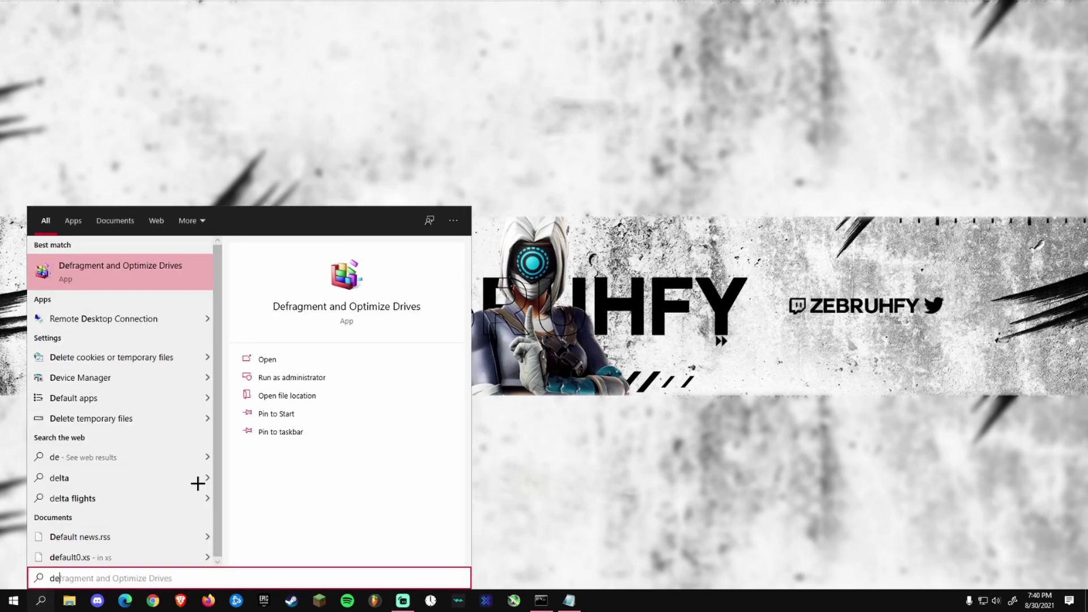
- Launch Device Manager, center its window, and select the Intel(R) Ethernet Controller (2) I225-V
left_click(126, 272)
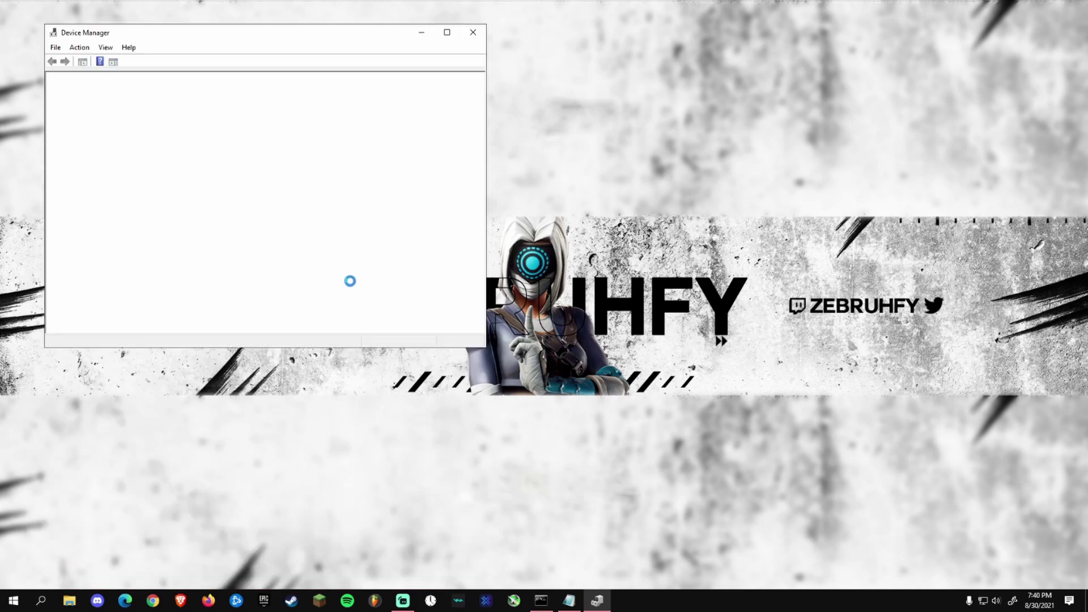
left_click_drag(297, 32, 485, 165)
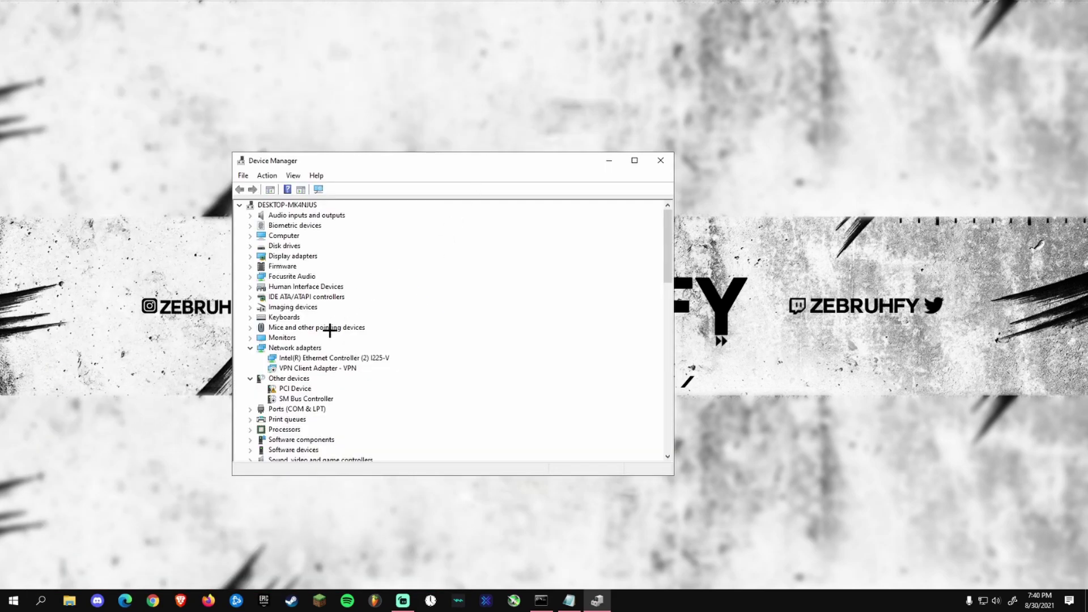
left_click(326, 357)
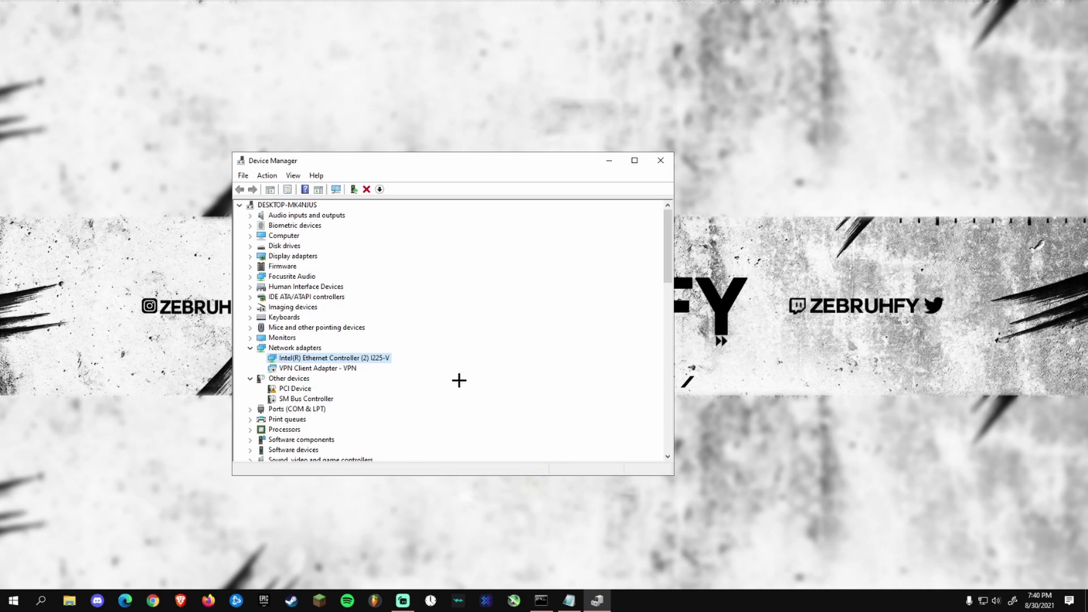
right_click(332, 358)
left_click(330, 369)
- Collapse the Other devices group and dismiss the power-user quick list
left_click(251, 378)
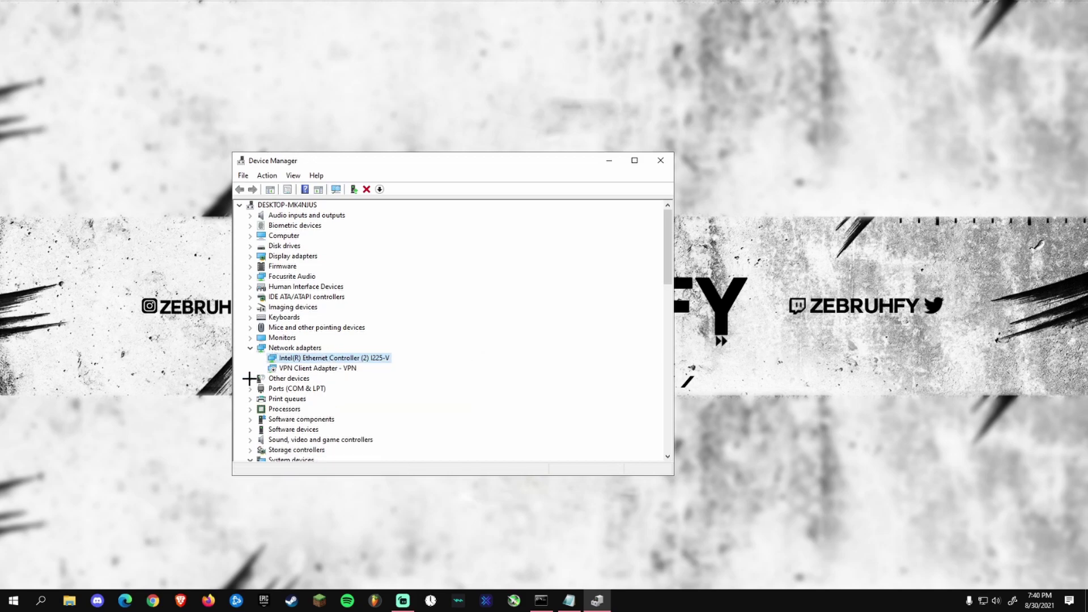
right_click(12, 601)
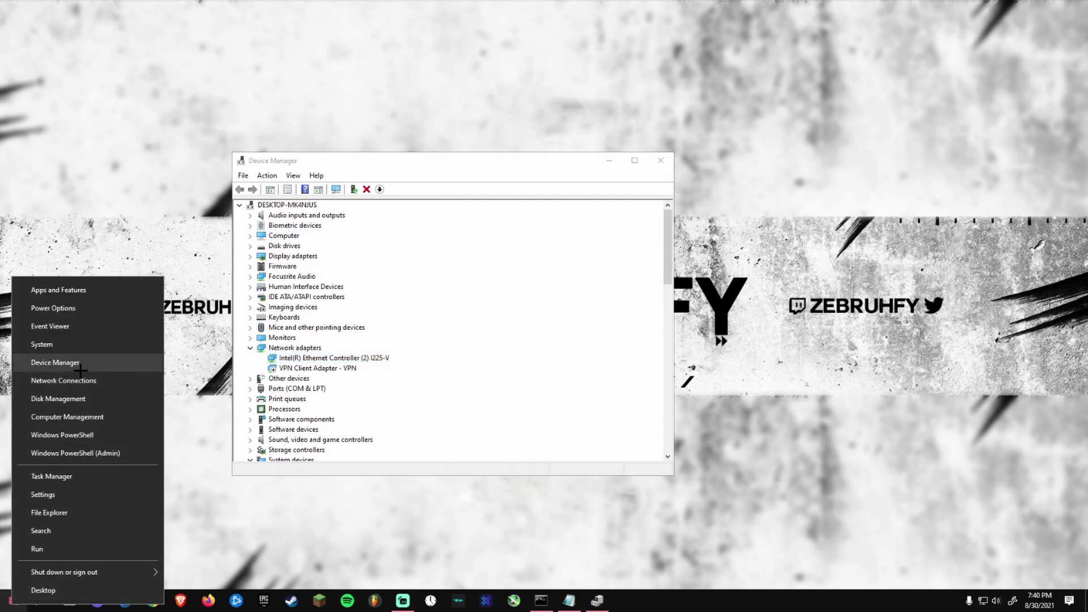
left_click(402, 164)
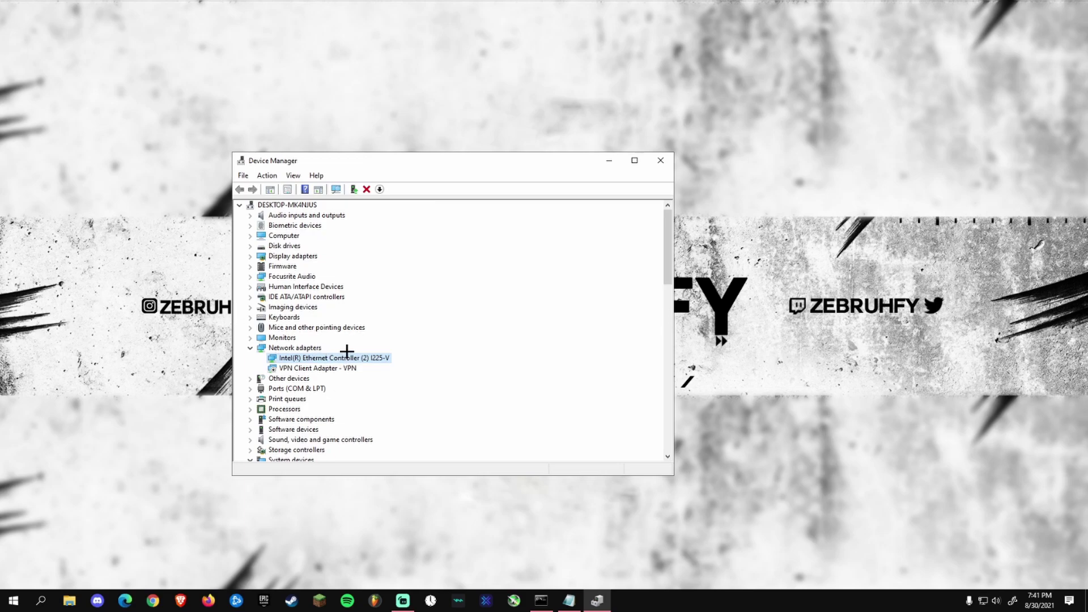
- Run an automatic driver search for the Intel Ethernet controller, confirming the best driver is installed
right_click(312, 357)
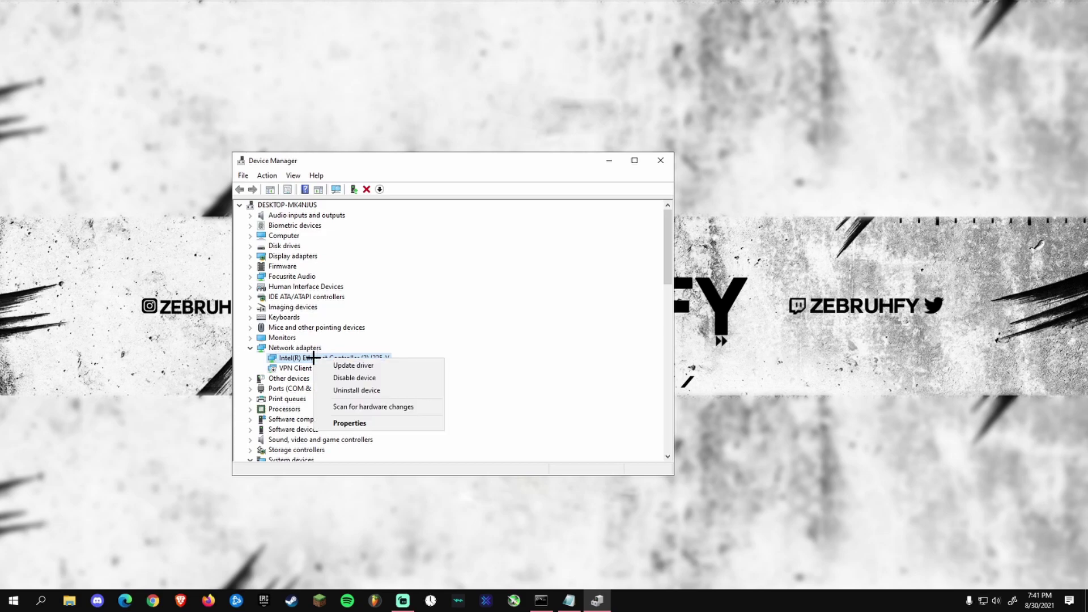
left_click(349, 423)
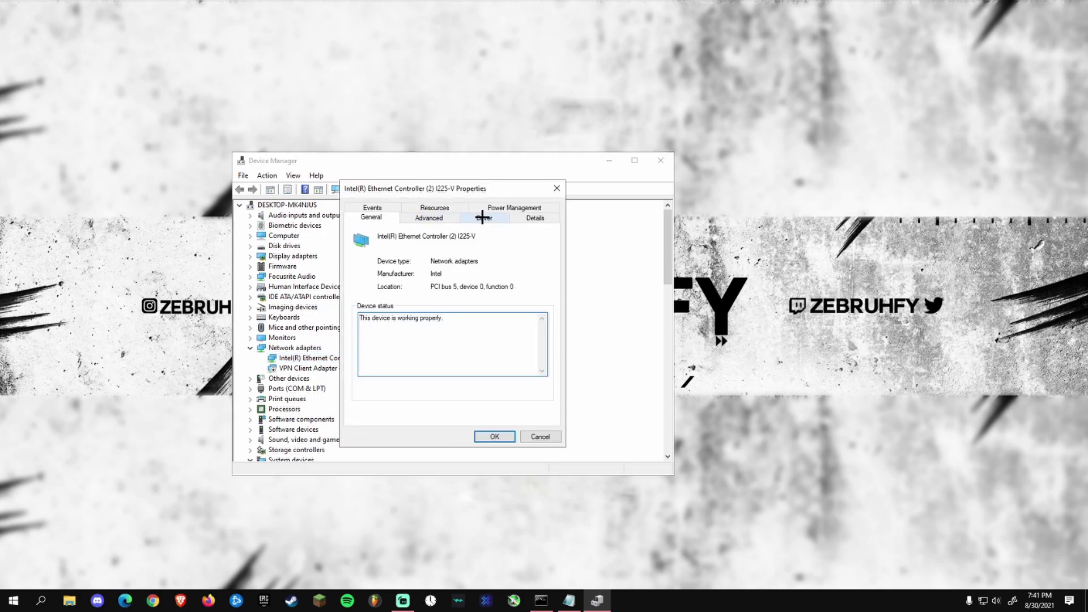
left_click(475, 216)
left_click(395, 342)
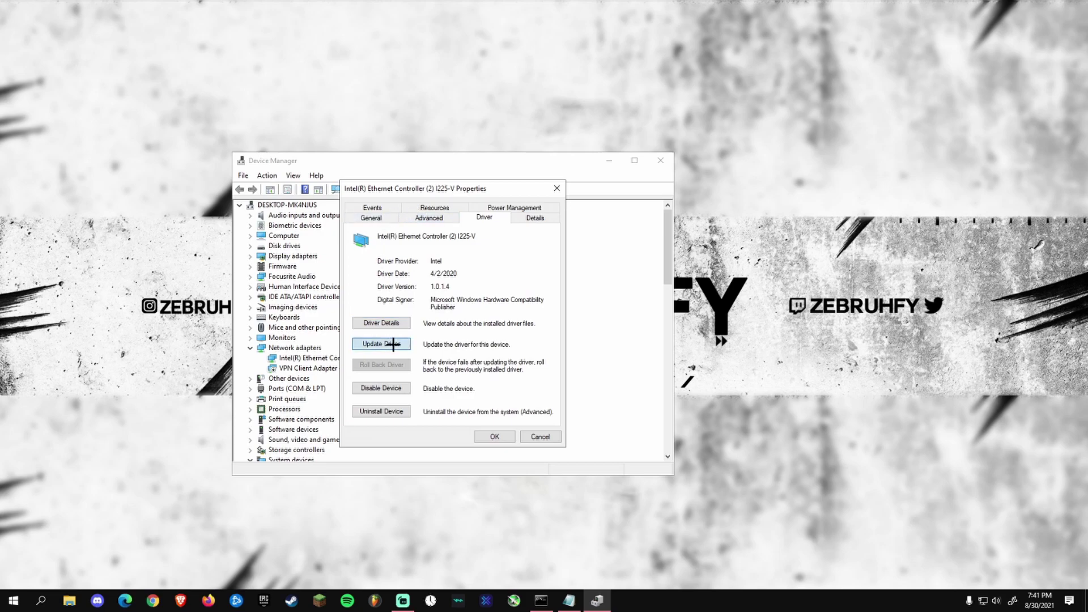
left_click(415, 283)
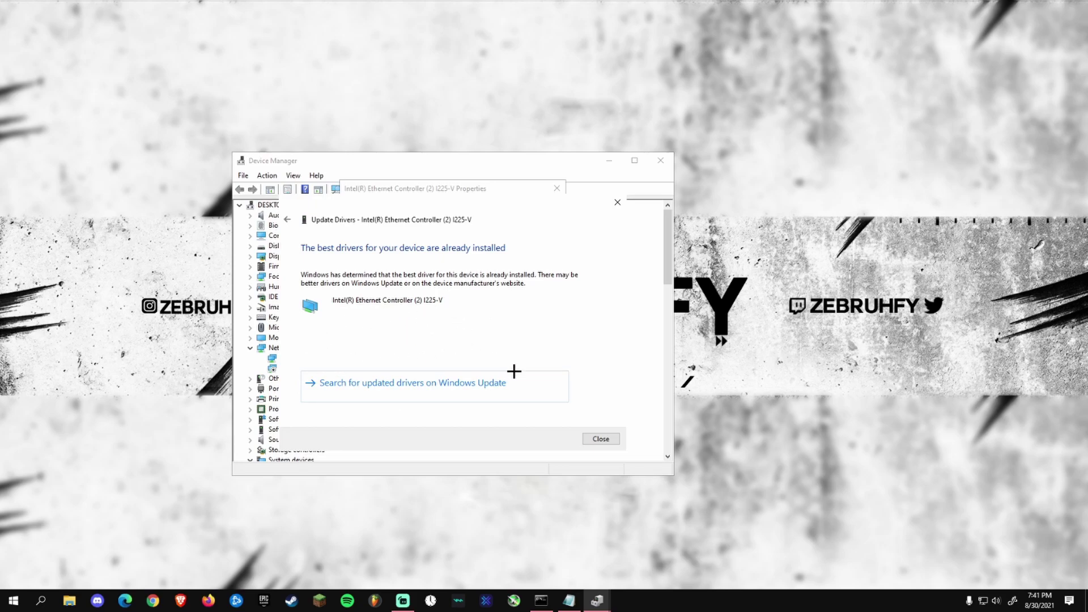
left_click(601, 438)
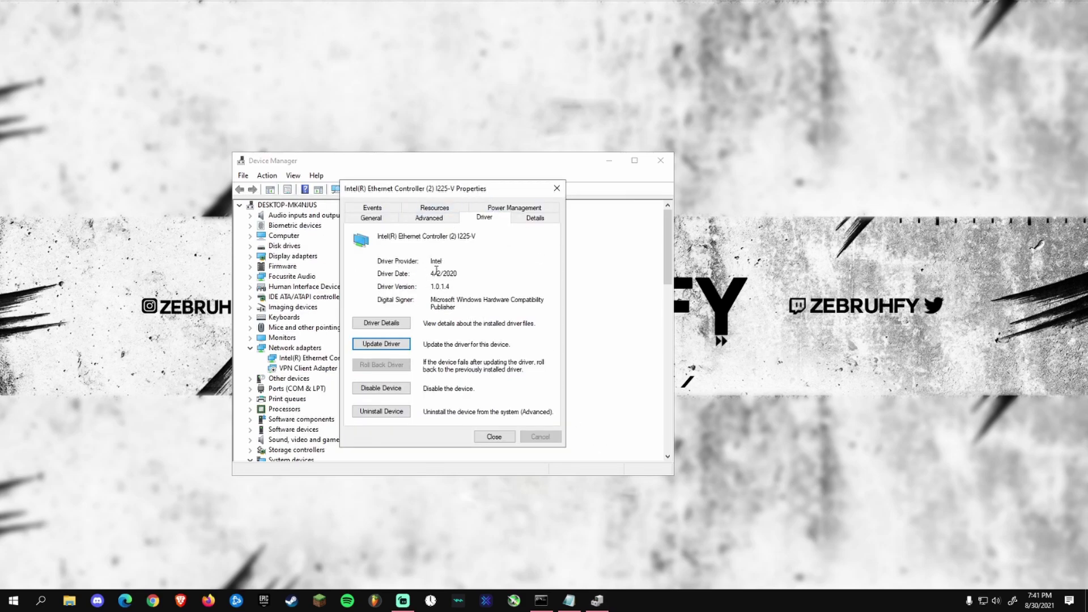
- Review the Driver tab's Driver Date, confirming it reads 4/2/2020
left_click_drag(424, 273, 478, 272)
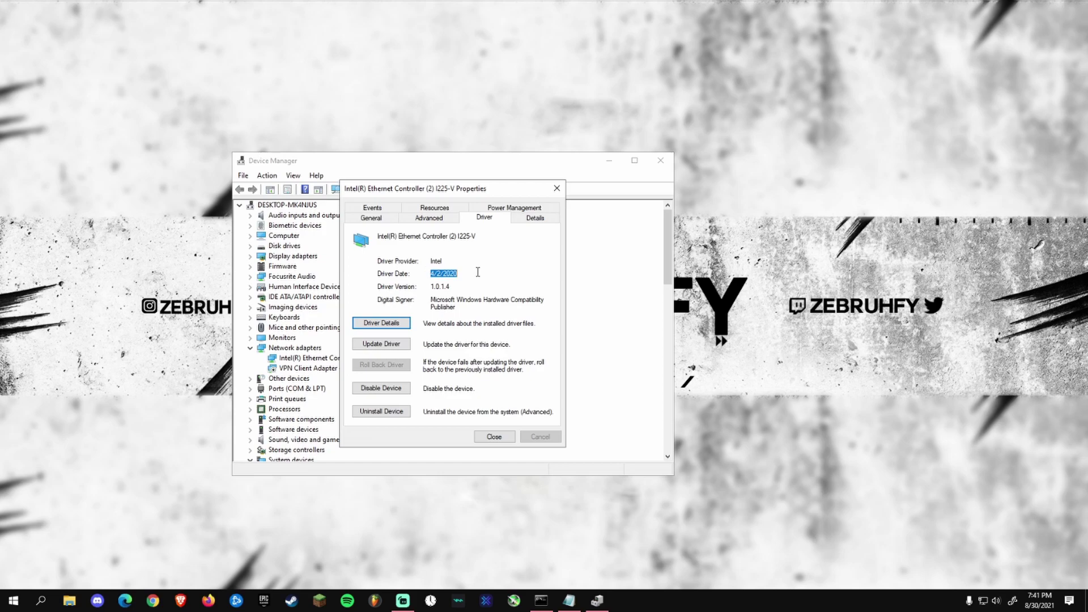
left_click(462, 273)
left_click(432, 273)
mouse_move(433, 273)
left_mouse_down()
mouse_move(463, 273)
mouse_move(437, 270)
left_mouse_up()
left_click(432, 274)
left_click_drag(430, 274, 403, 272)
left_click(463, 272)
left_click(473, 266)
left_click(410, 272)
- Keep 'Allow the computer to turn off this device to save power' unchecked and close the properties
left_click(508, 209)
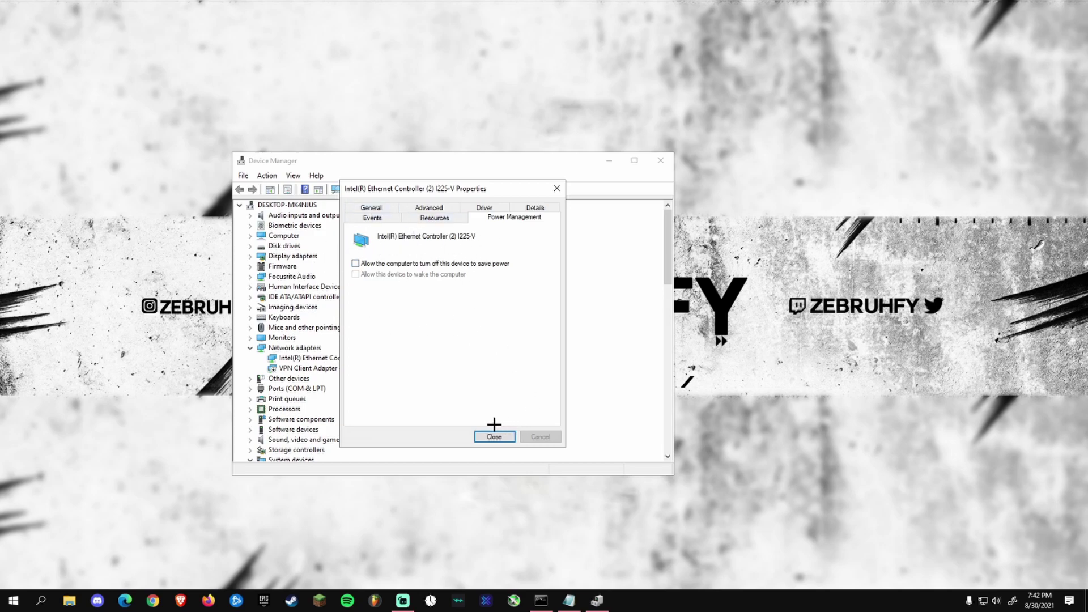
left_click(494, 435)
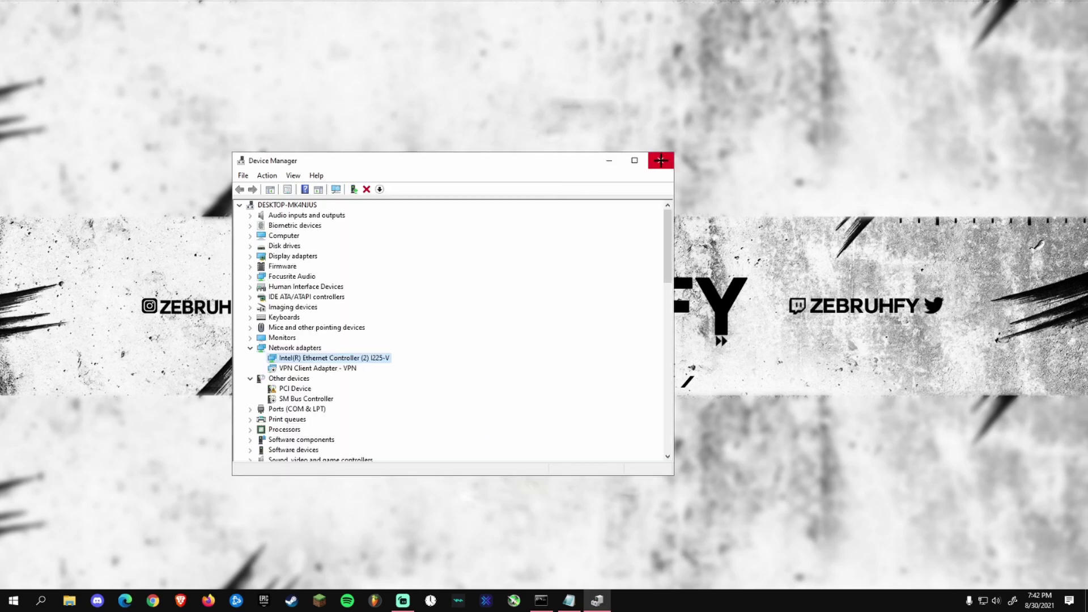
- Close the Device Manager window
left_click(661, 160)
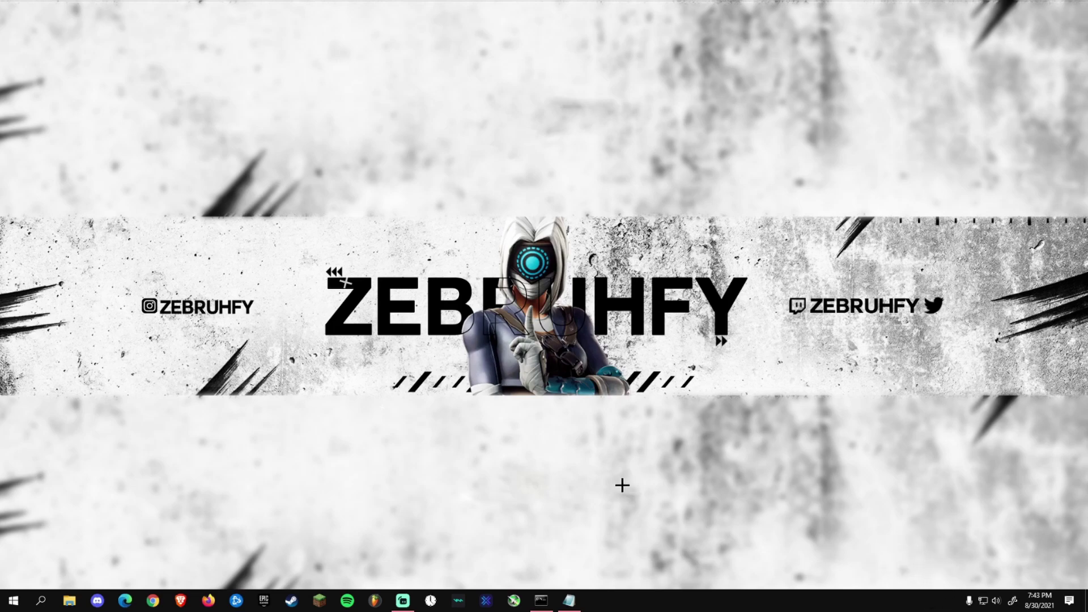
- Launch Task Manager from the taskbar menu and show its Startup list
right_click(653, 603)
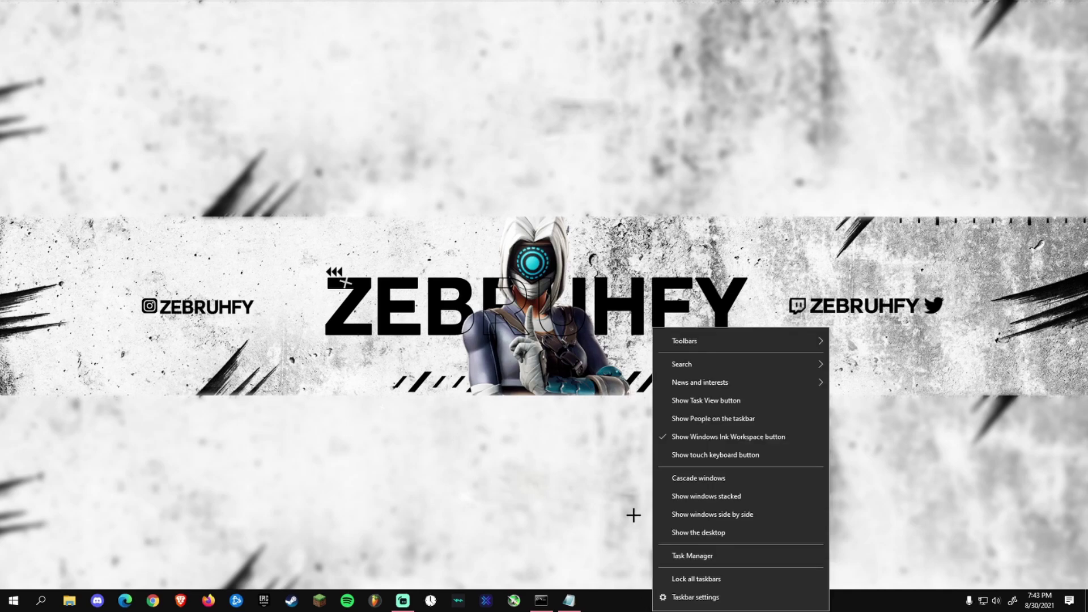
right_click(624, 599)
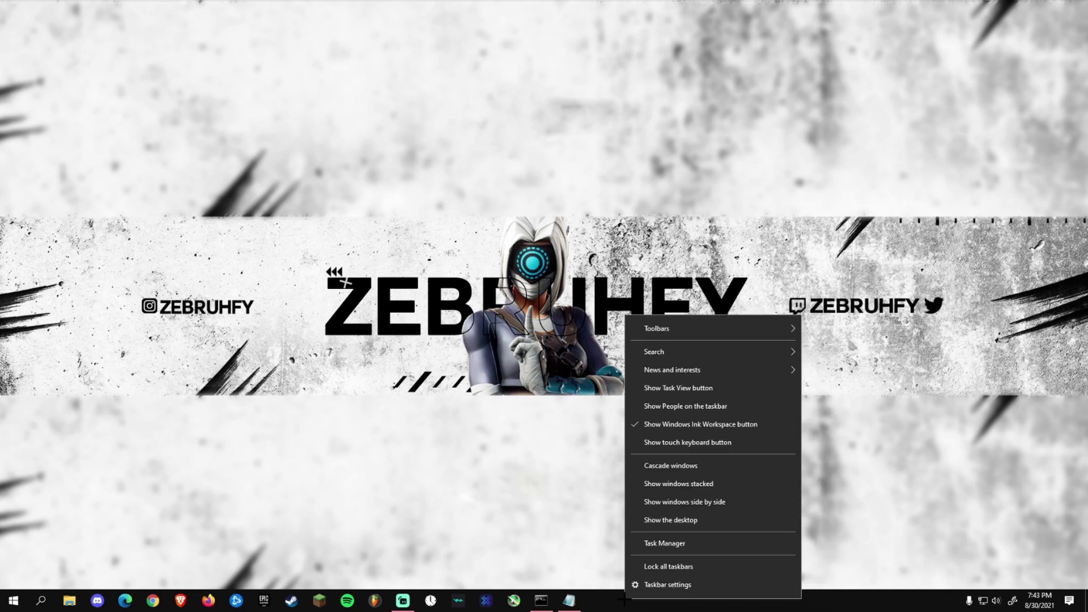
left_click(696, 543)
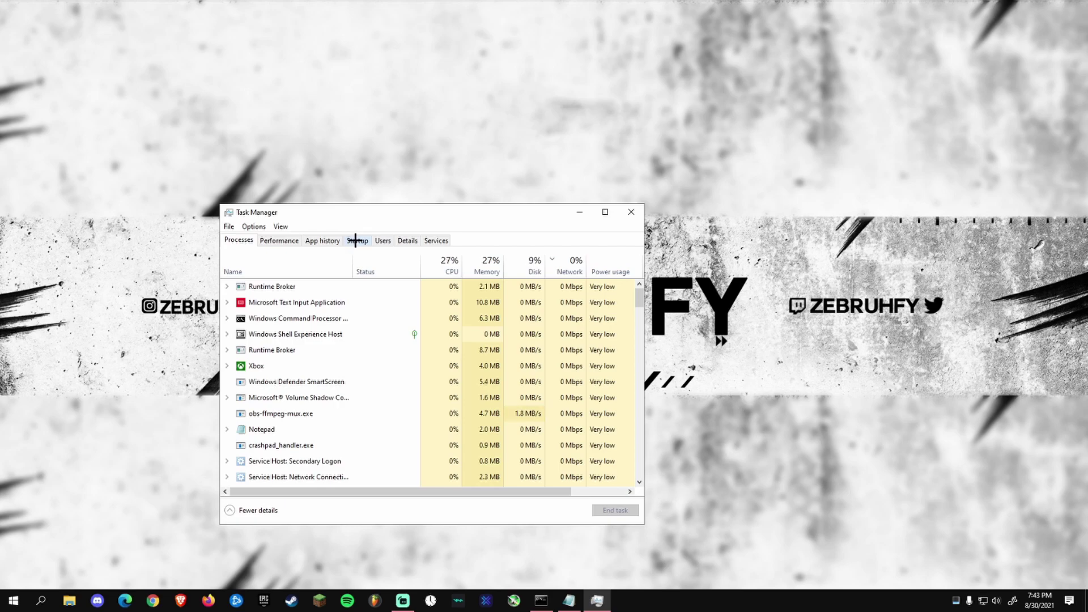
left_click(355, 240)
- Scroll the startup list to confirm everything except NZXT CAM is disabled
scroll(424, 410, "down", 1)
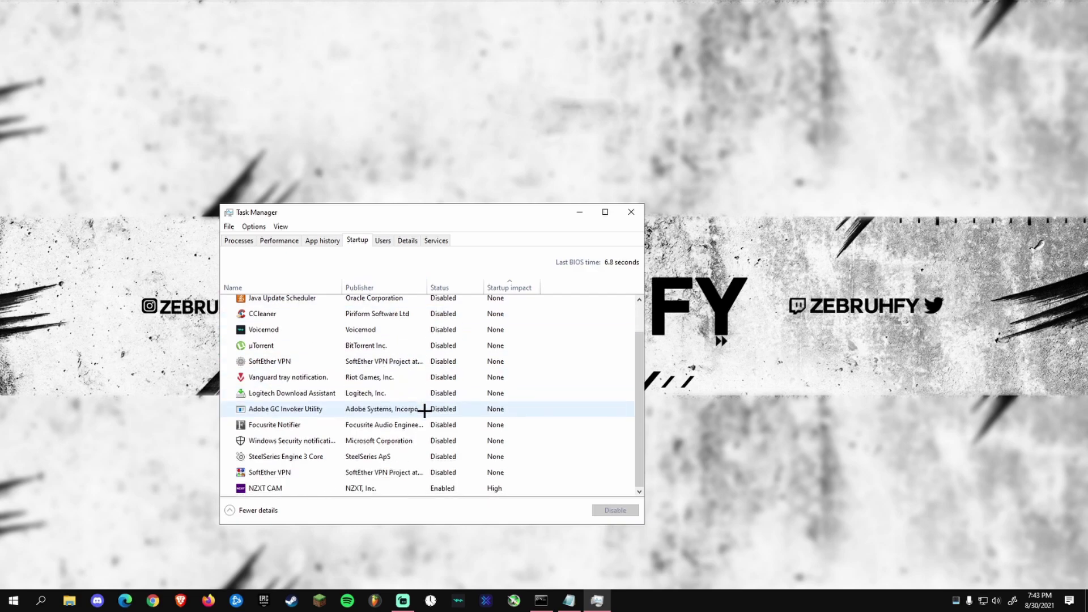
scroll(424, 410, "up", 1)
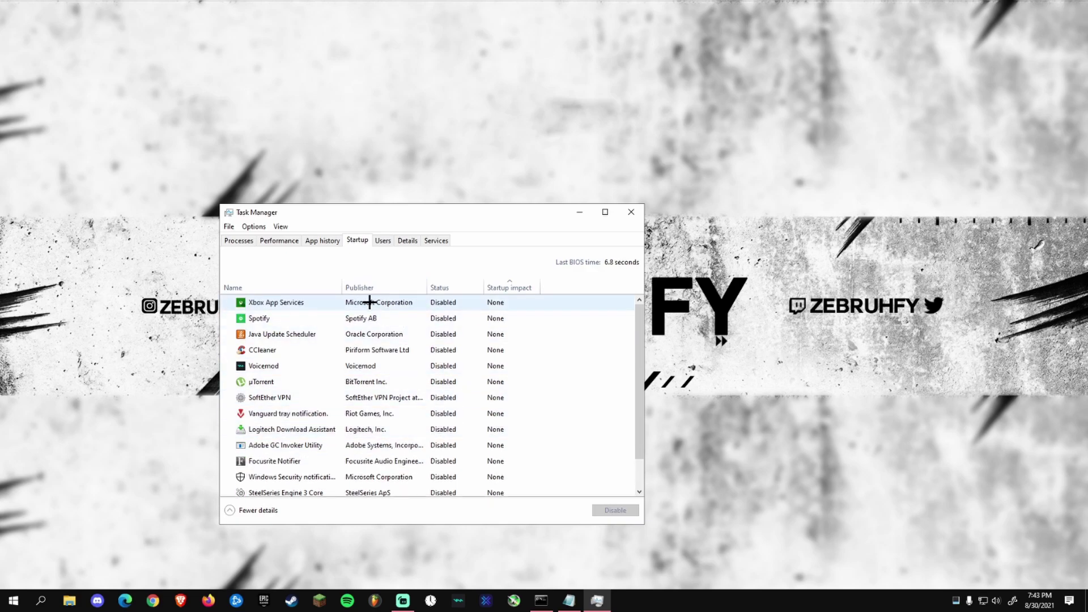
scroll(397, 437, "down", 1)
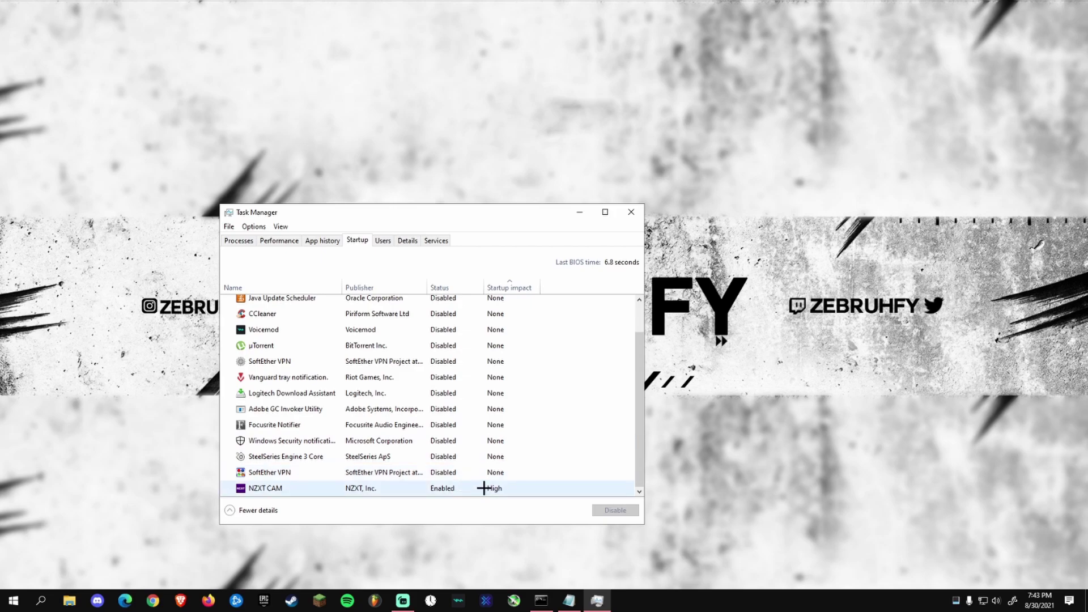
scroll(479, 471, "up", 1)
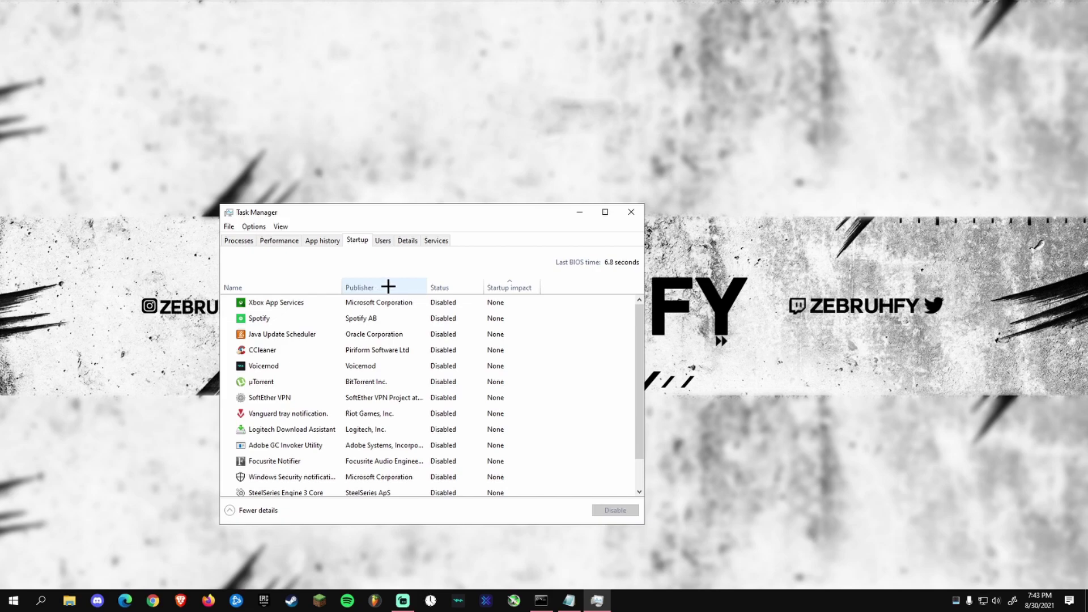
scroll(445, 422, "down", 1)
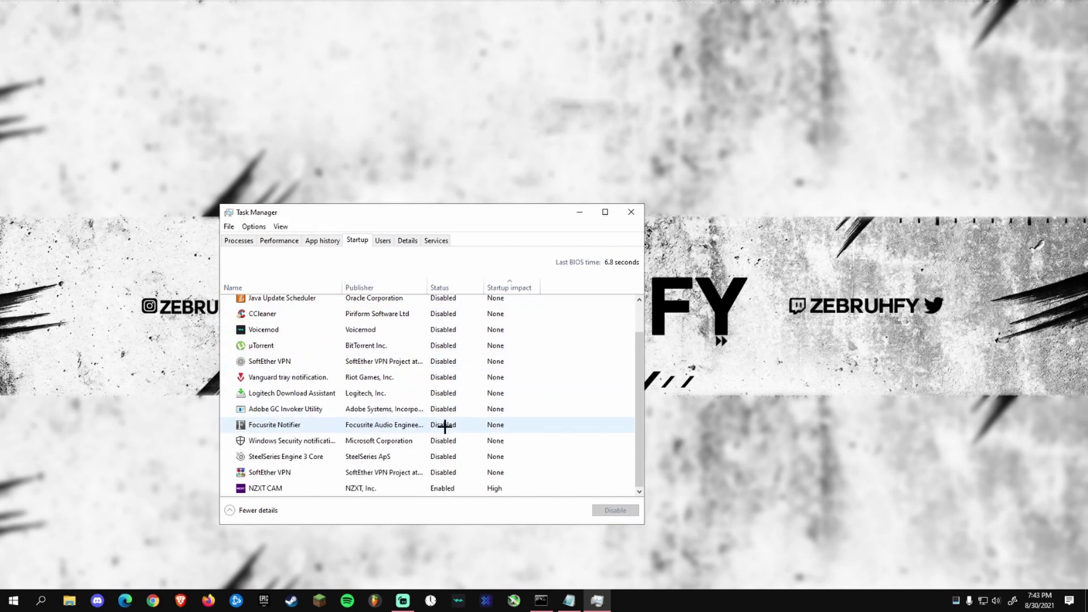
scroll(468, 447, "up", 1)
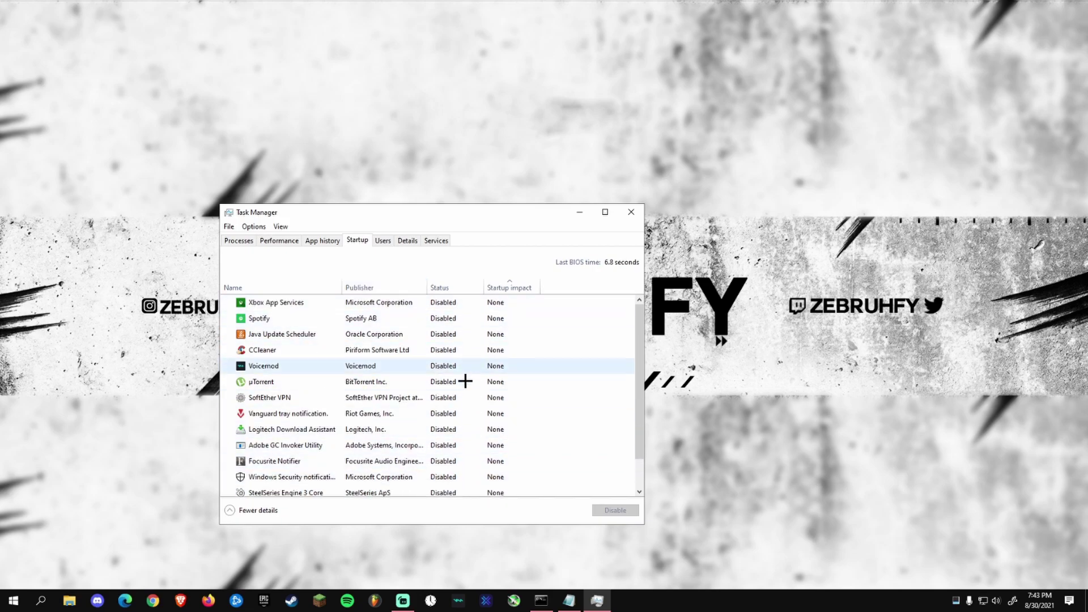
scroll(468, 454, "down", 1)
scroll(468, 455, "up", 1)
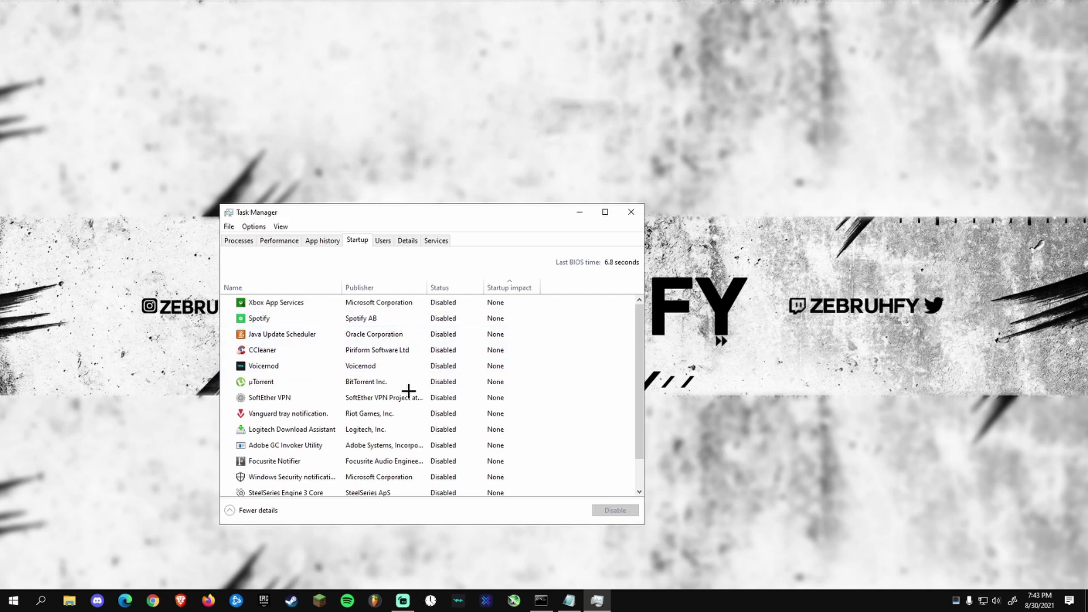
scroll(425, 439, "down", 2)
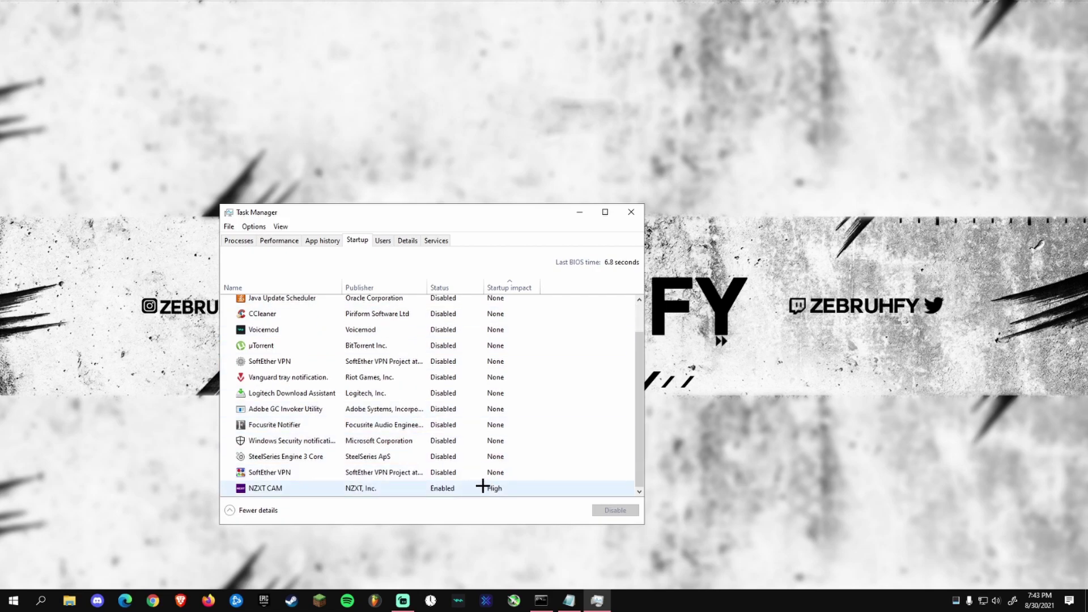
scroll(476, 471, "up", 2)
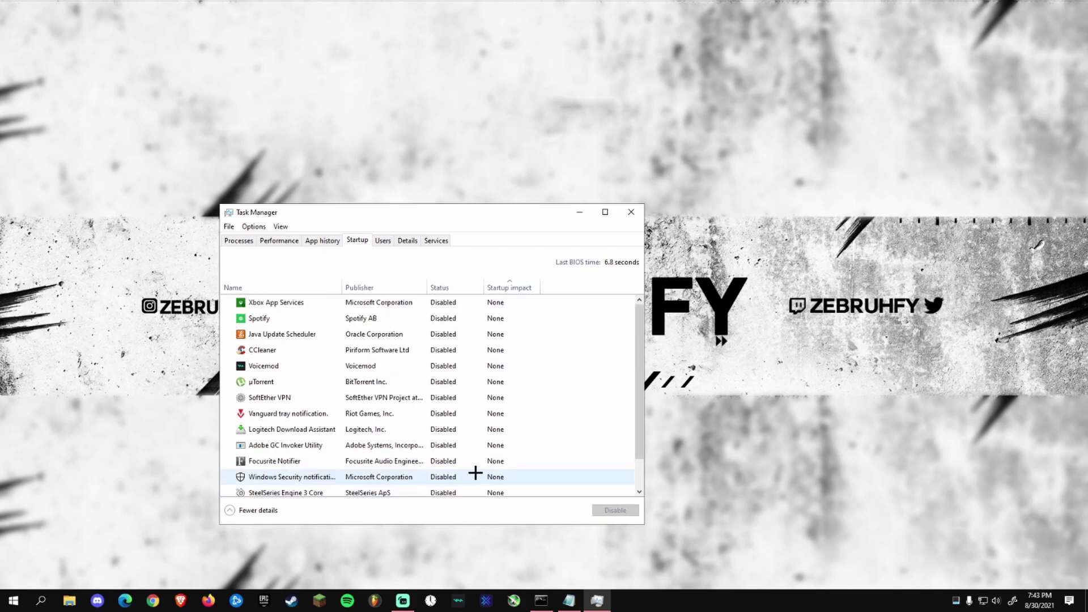
- Sort running processes by Network usage, heaviest first, and inspect Runtime Broker and Streamlabs OBS
left_click(237, 240)
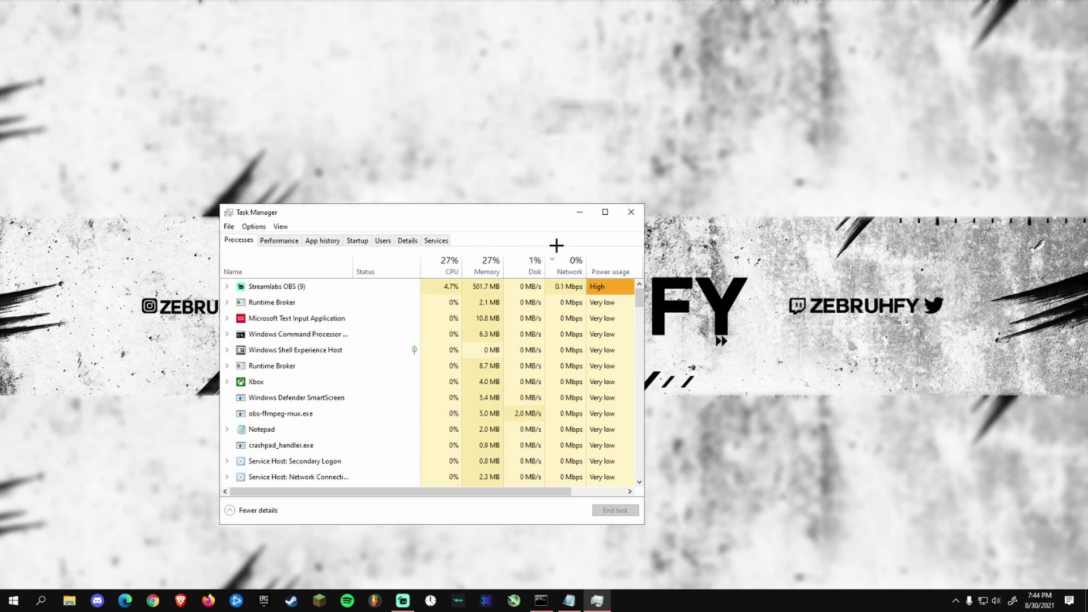
left_click(569, 266)
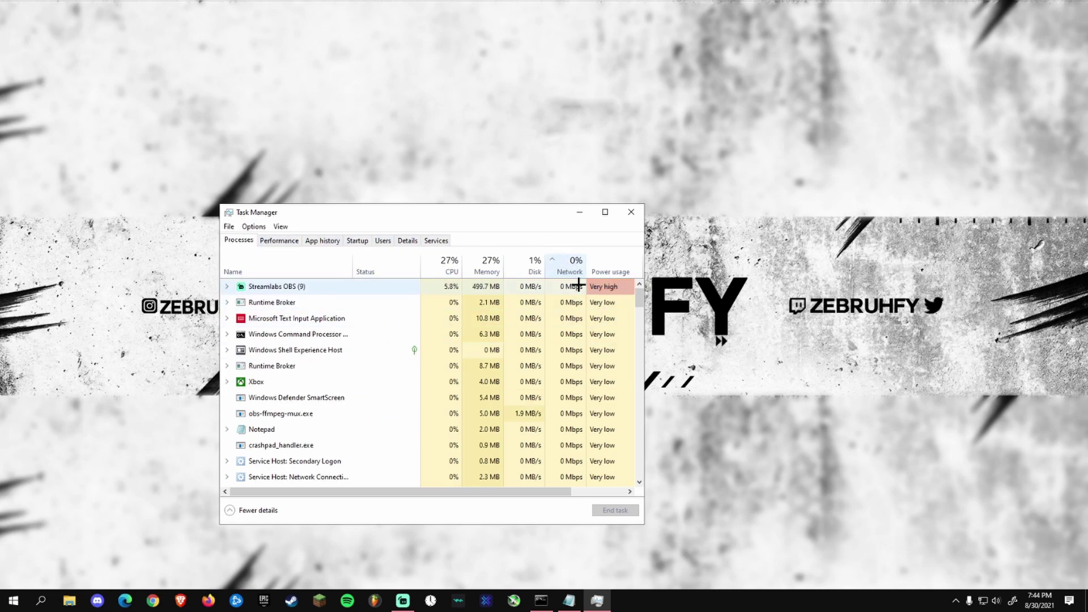
left_click(569, 270)
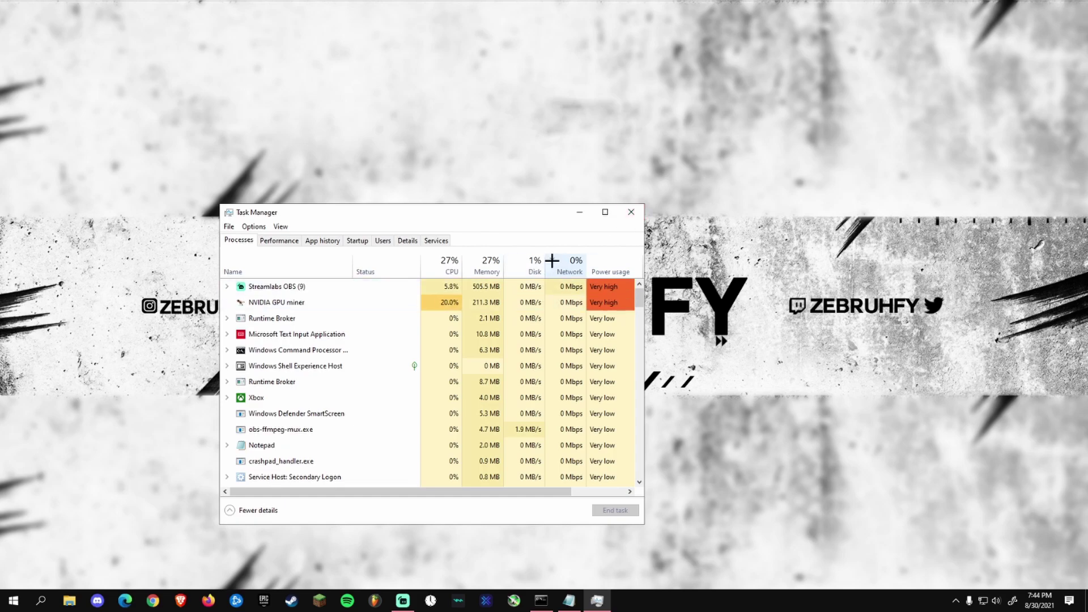
left_click(485, 317)
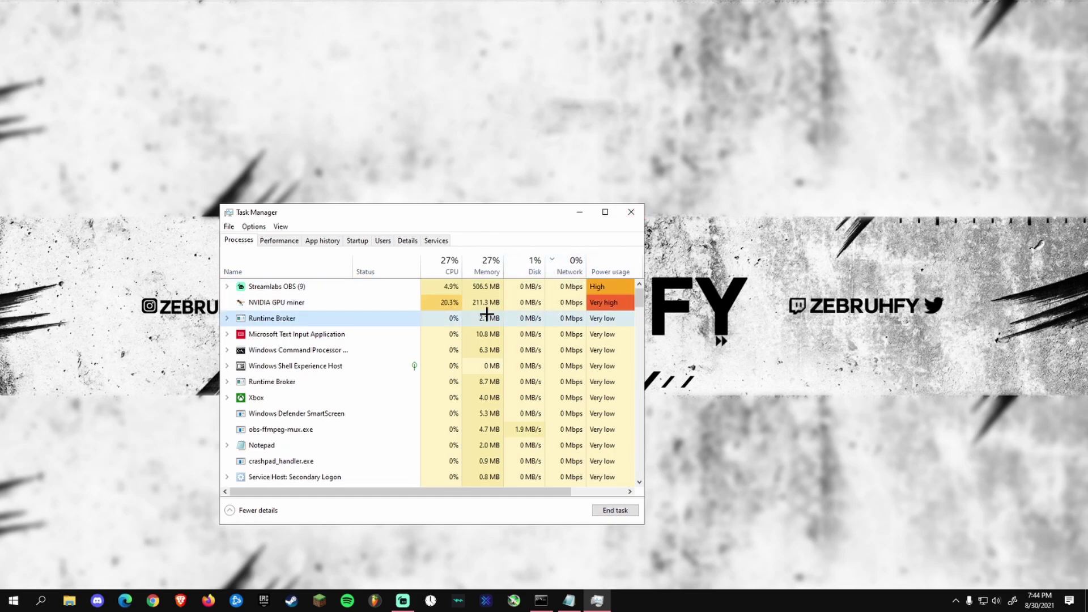
left_click(504, 286)
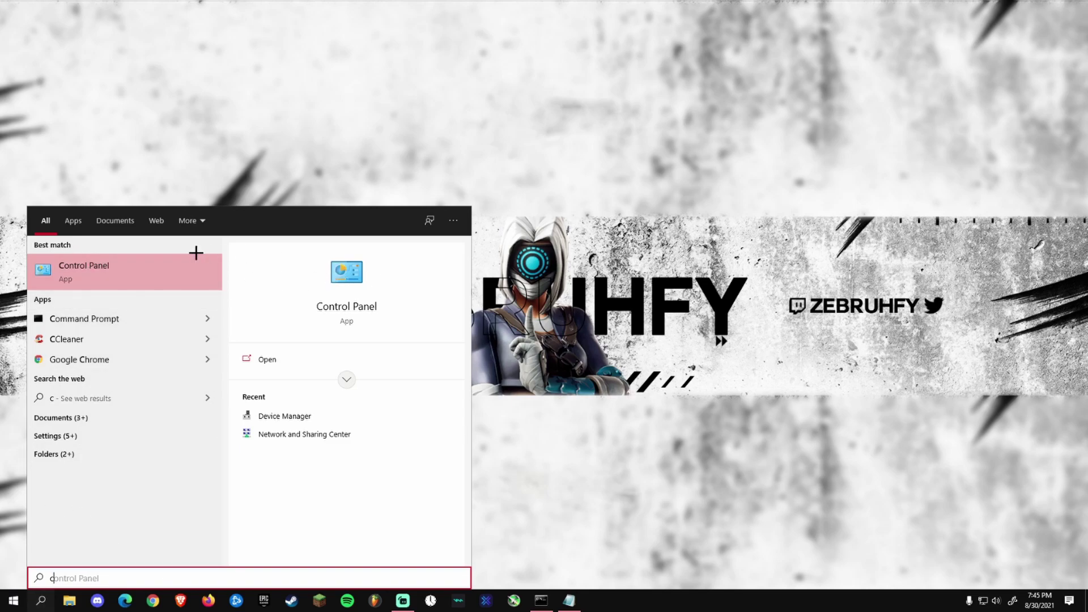
- Go through Control Panel's Network and Sharing Center to the Ethernet connection's status
left_click(121, 272)
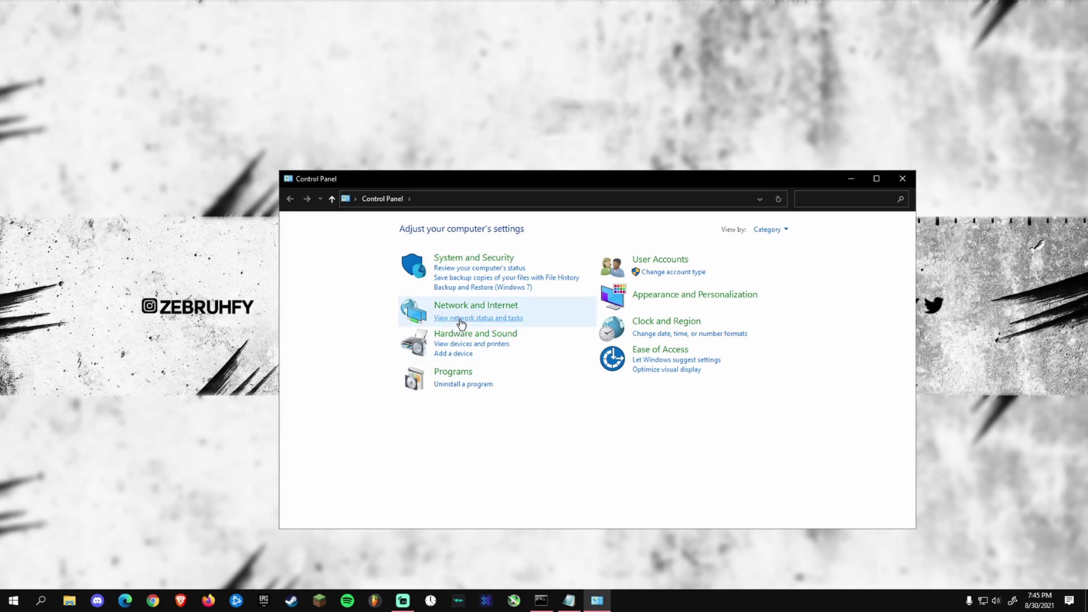
left_click(456, 307)
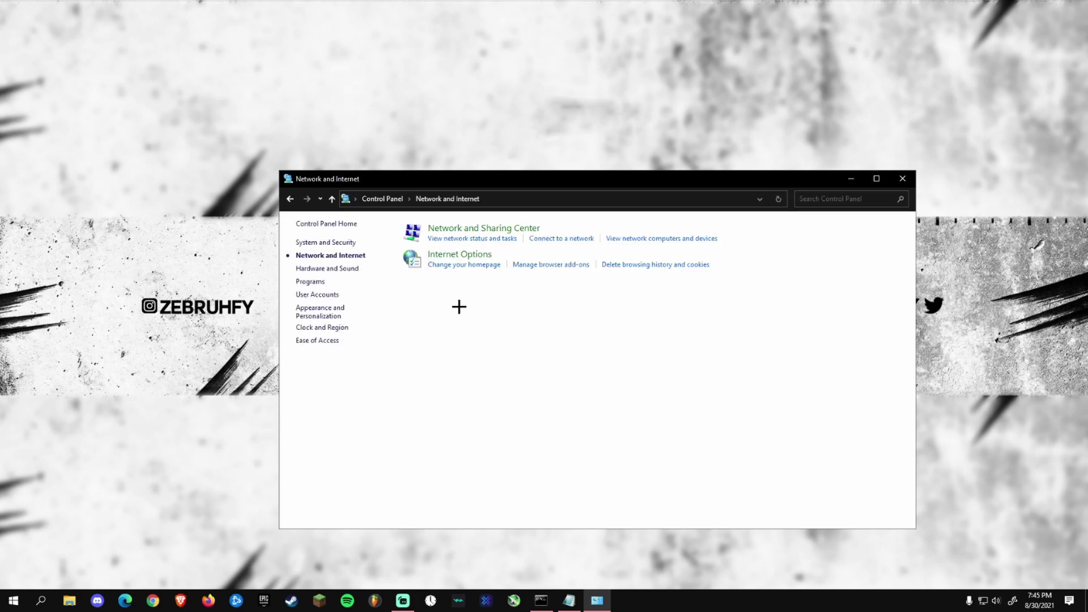
left_click(492, 227)
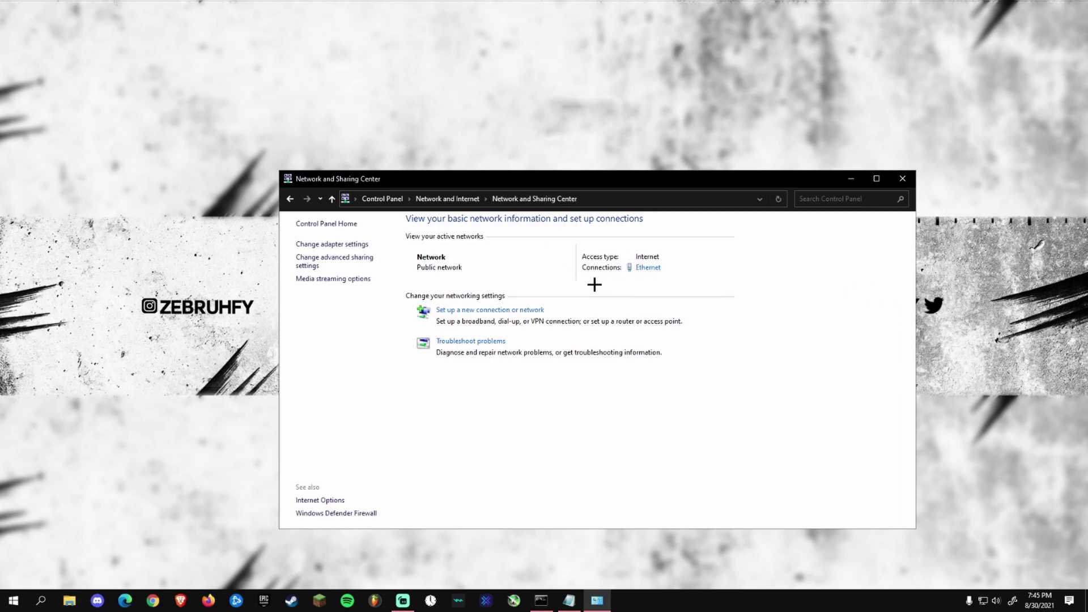
left_click(643, 268)
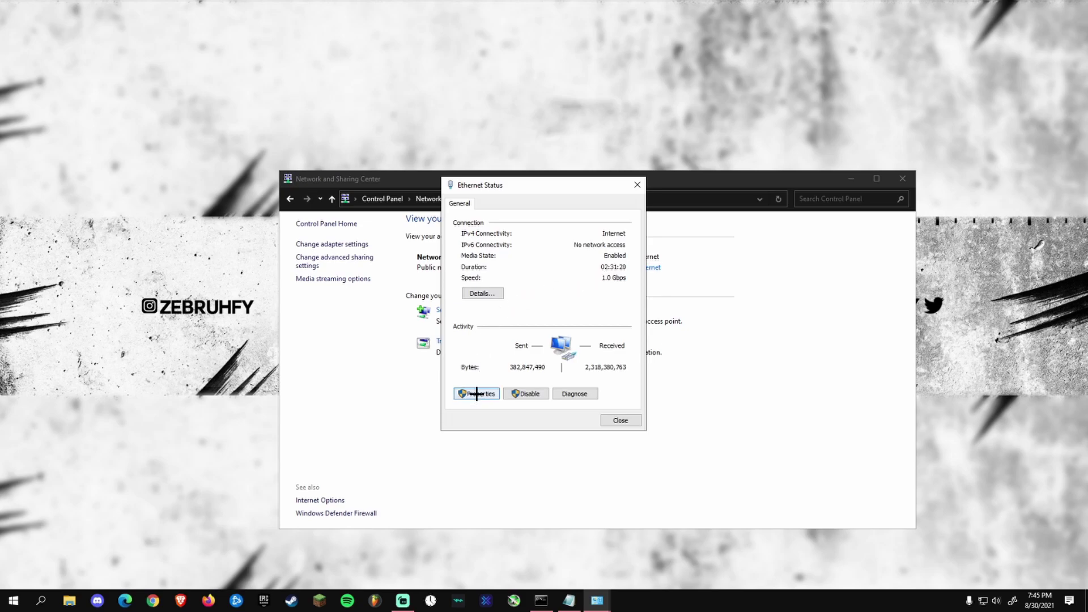
- In Ethernet Properties, keep only Internet Protocol Version 4 (TCP/IPv4) enabled among the listed items
left_click(476, 393)
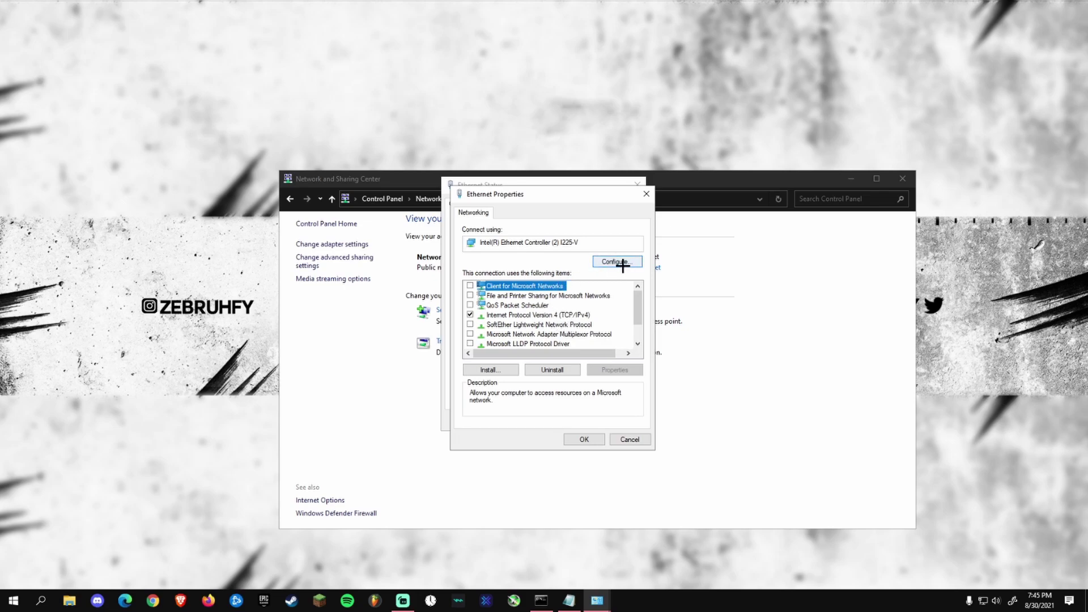
scroll(554, 333, "down", 1)
scroll(555, 332, "up", 1)
scroll(498, 323, "down", 1)
scroll(509, 335, "up", 1)
scroll(492, 314, "down", 1)
scroll(492, 314, "up", 1)
left_click(494, 315)
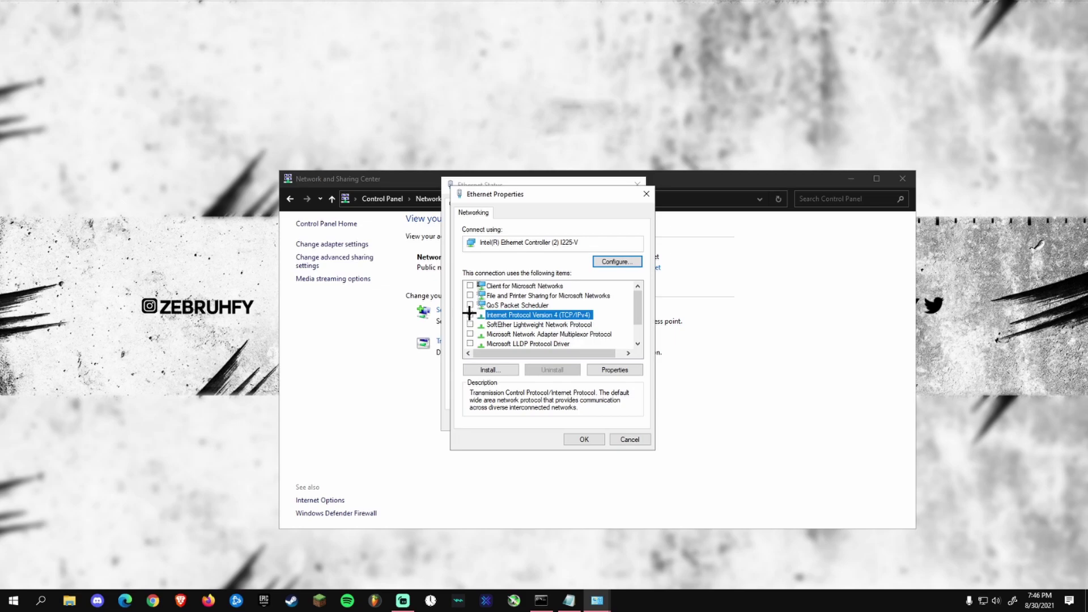
left_click(470, 314)
scroll(470, 314, "down", 1)
scroll(473, 338, "up", 1)
- Configure the Intel(R) Ethernet Controller (2) I225-V, accept the prompt, and show its Advanced properties
left_click(617, 261)
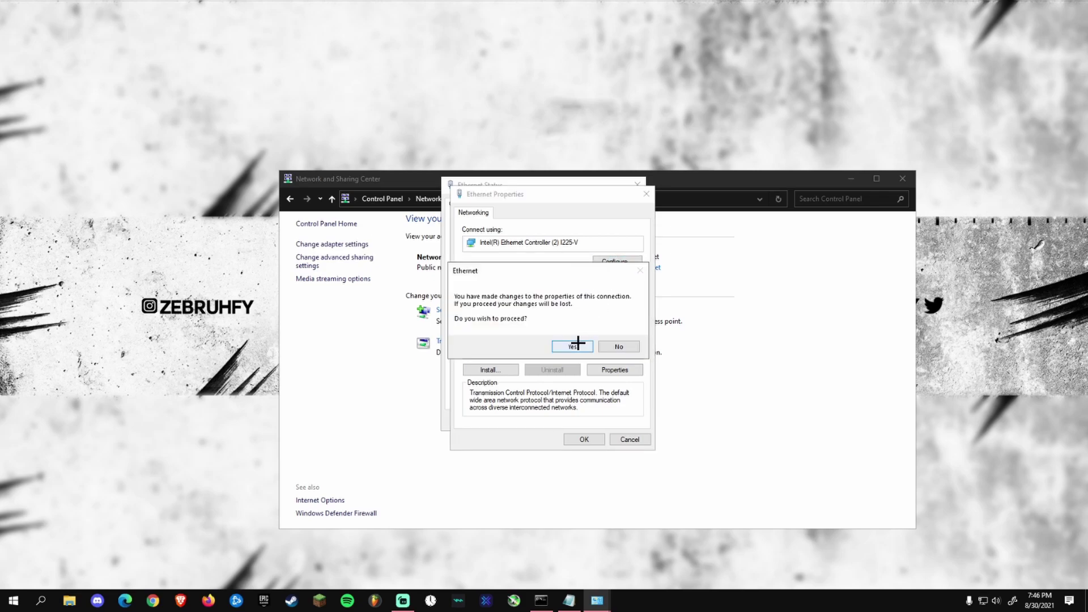
left_click(601, 347)
left_click(603, 268)
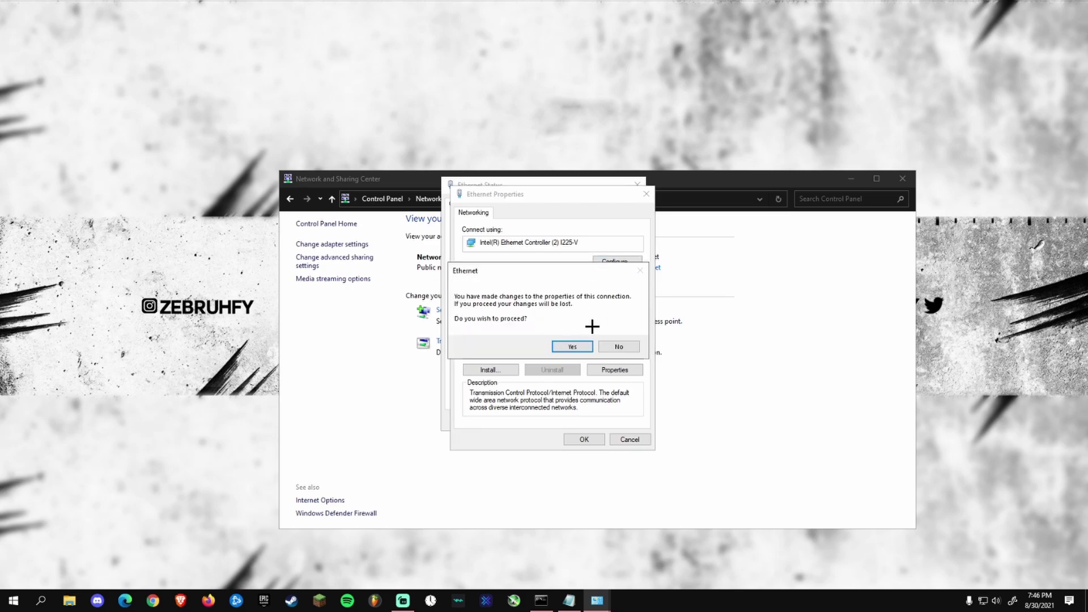
left_click(573, 346)
left_click_drag(142, 42, 552, 192)
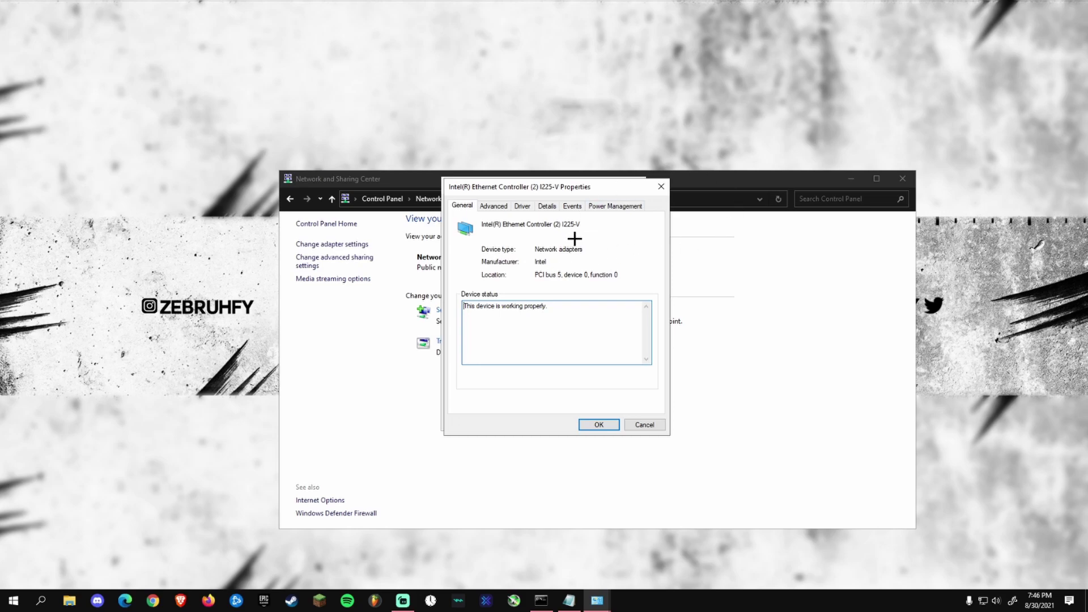
left_click(494, 206)
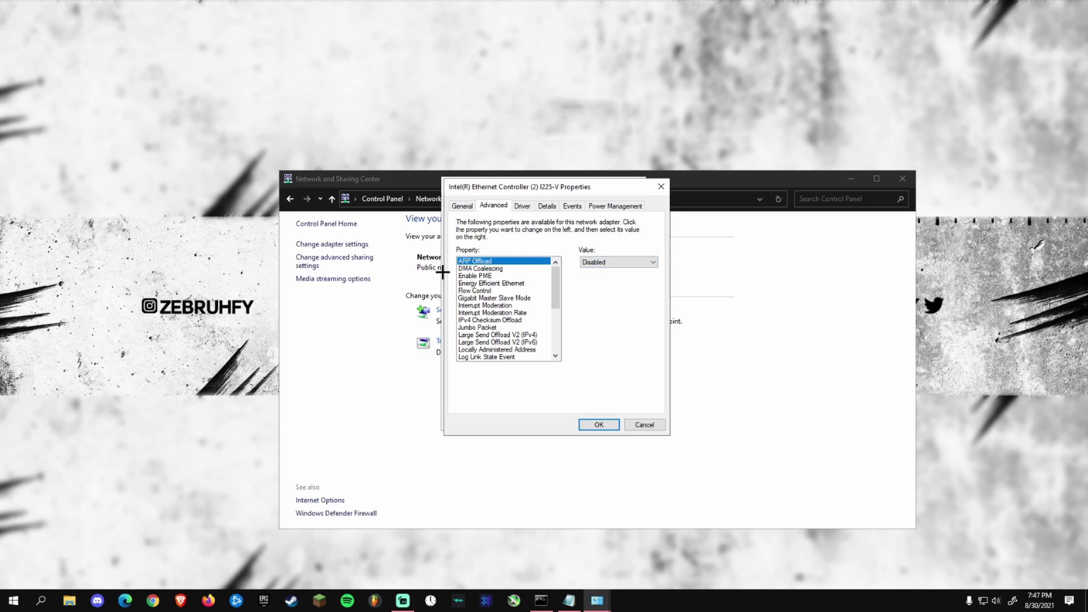
- Review DMA Coalescing, Enable PME, Energy Efficient Ethernet, Flow Control, Gigabit Master Slave Mode and Interrupt Moderation
left_click(519, 269)
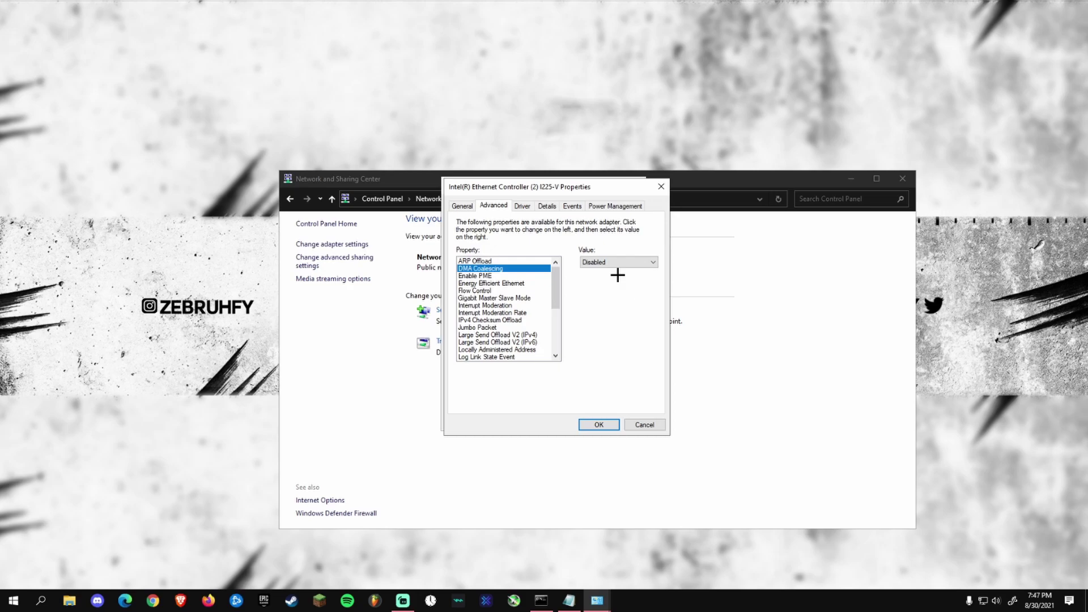
left_click(515, 275)
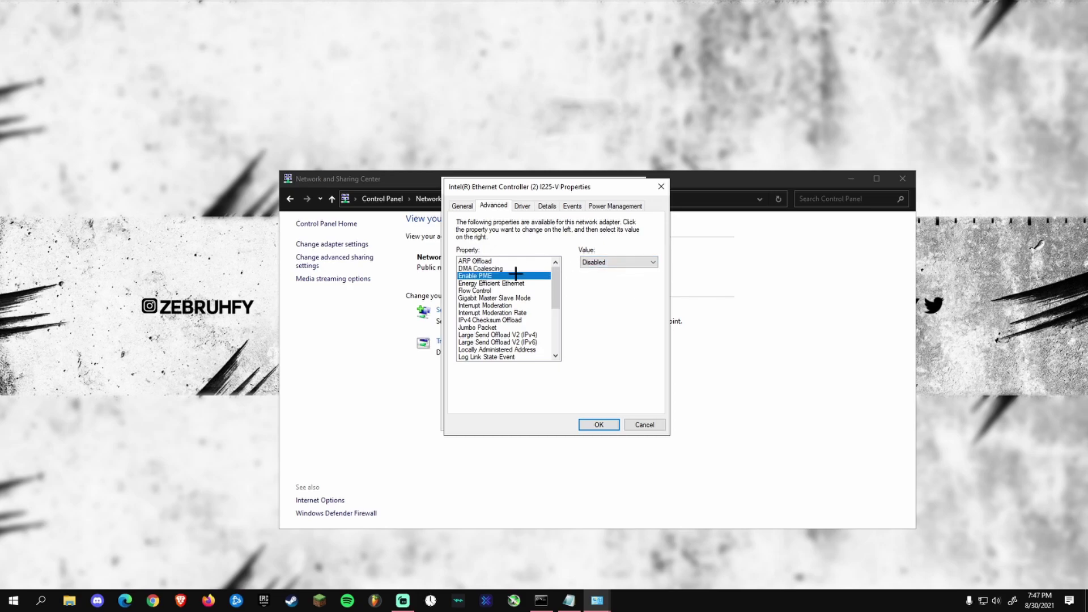
left_click(517, 283)
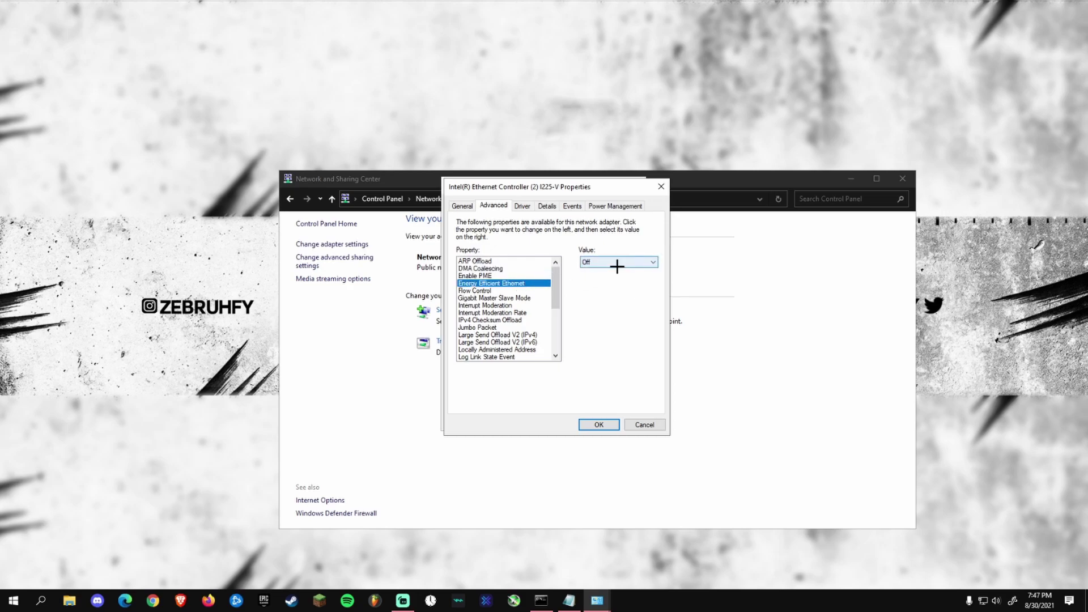
left_click(498, 290)
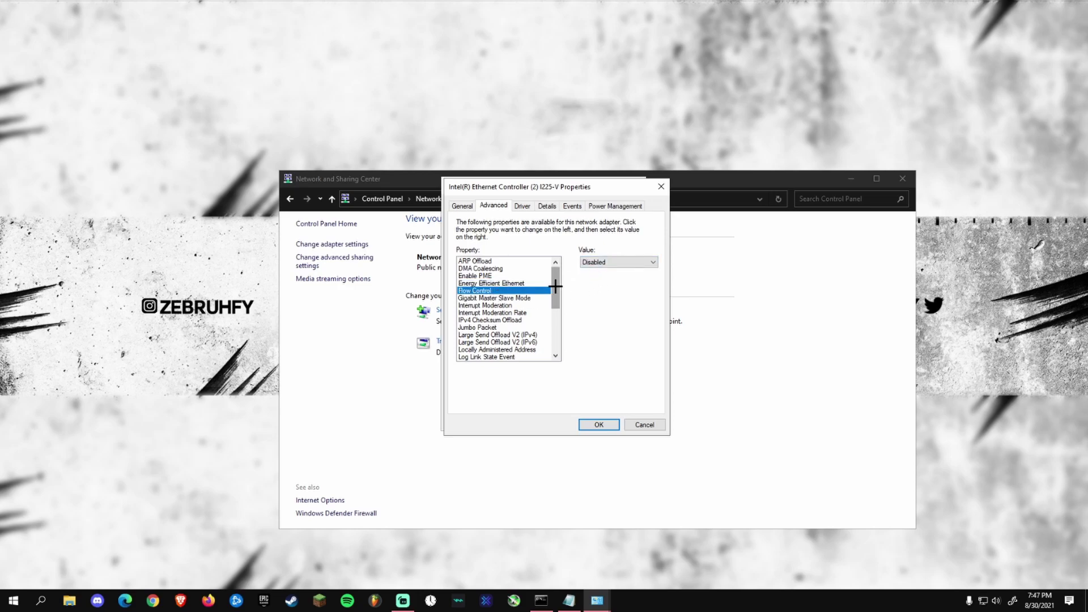
left_click(533, 298)
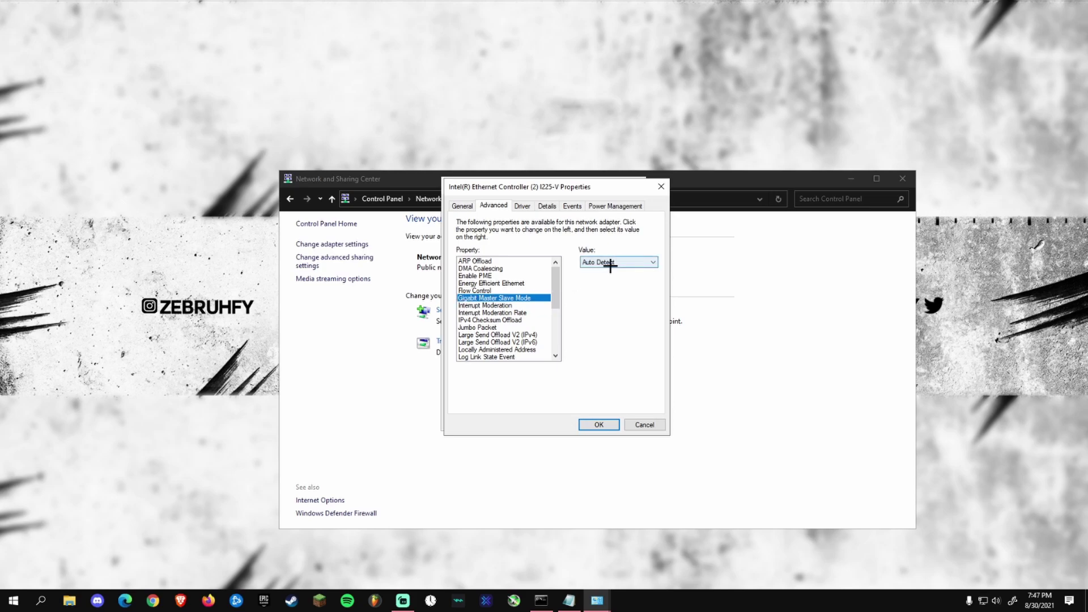
left_click(514, 306)
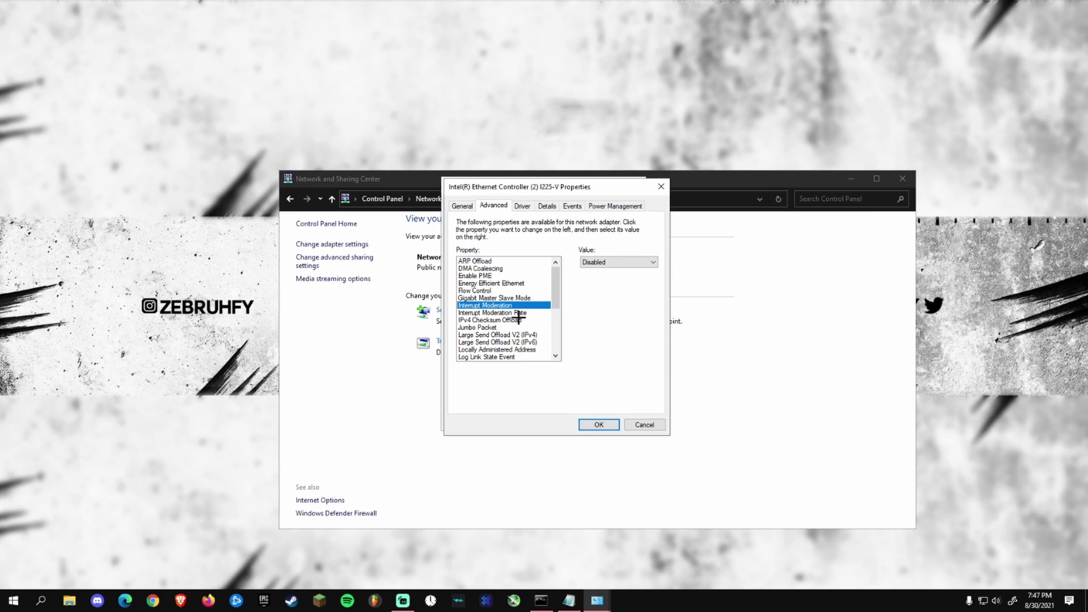
- Check Interrupt Moderation Rate, IPv4 Checksum Offload, Jumbo Packet, Large Send Offload V2, Locally Administered Address and Log Link State Event
left_click(514, 312)
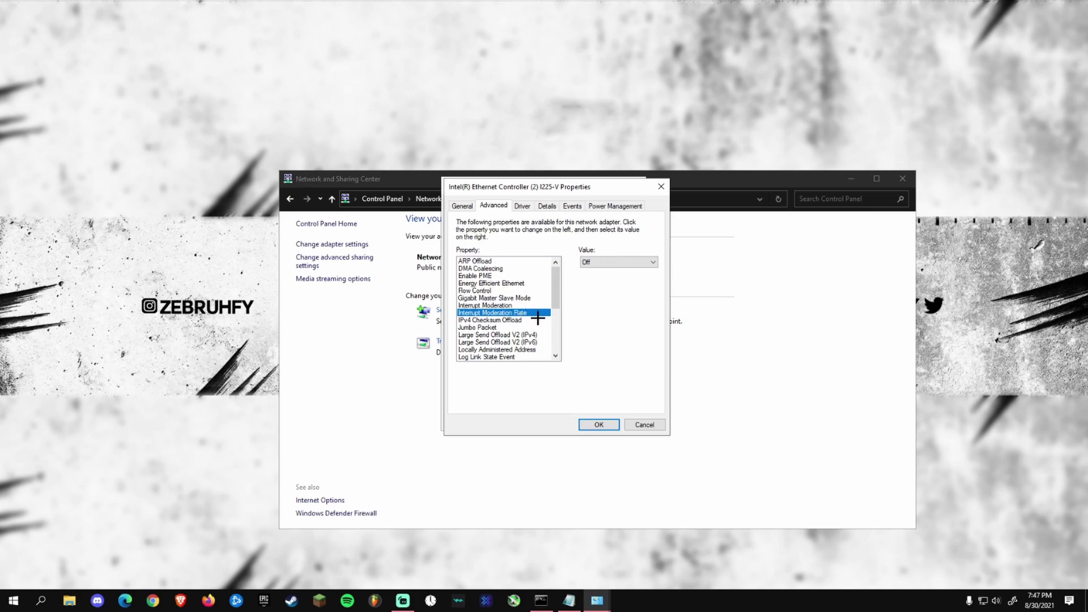
left_click(541, 319)
left_click(515, 327)
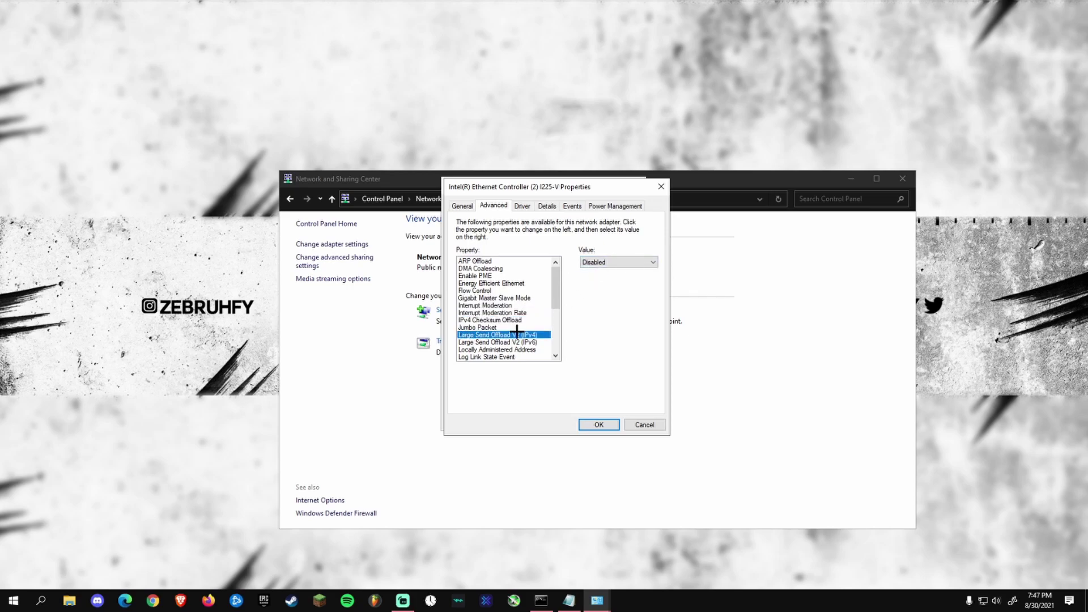
scroll(536, 346, "down", 1)
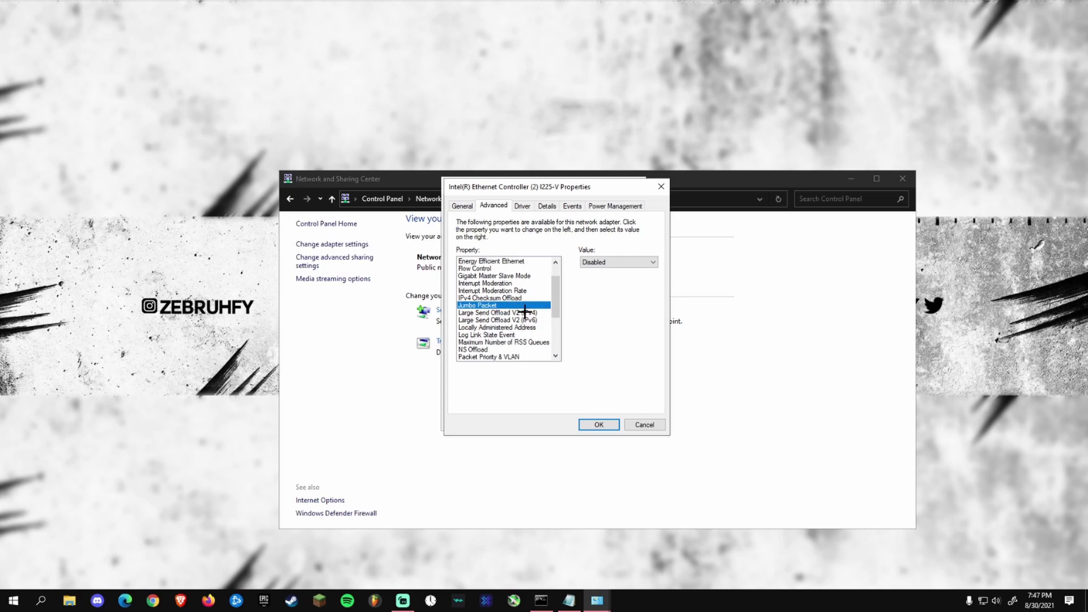
left_click(521, 312)
left_click(521, 320)
scroll(528, 342, "down", 1)
left_click(508, 306)
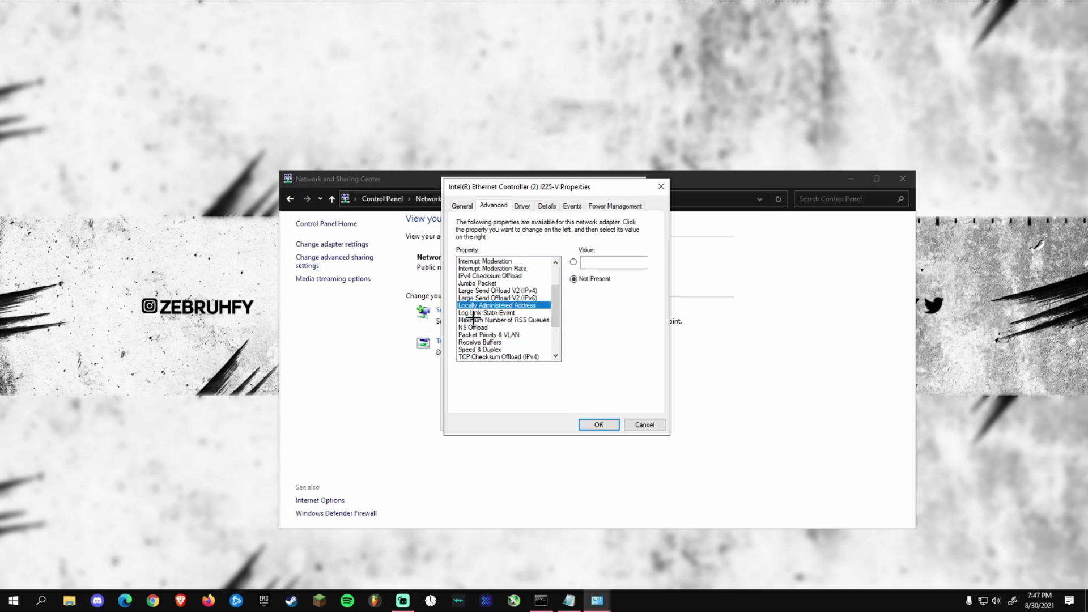
scroll(508, 337, "down", 1)
left_click(506, 290)
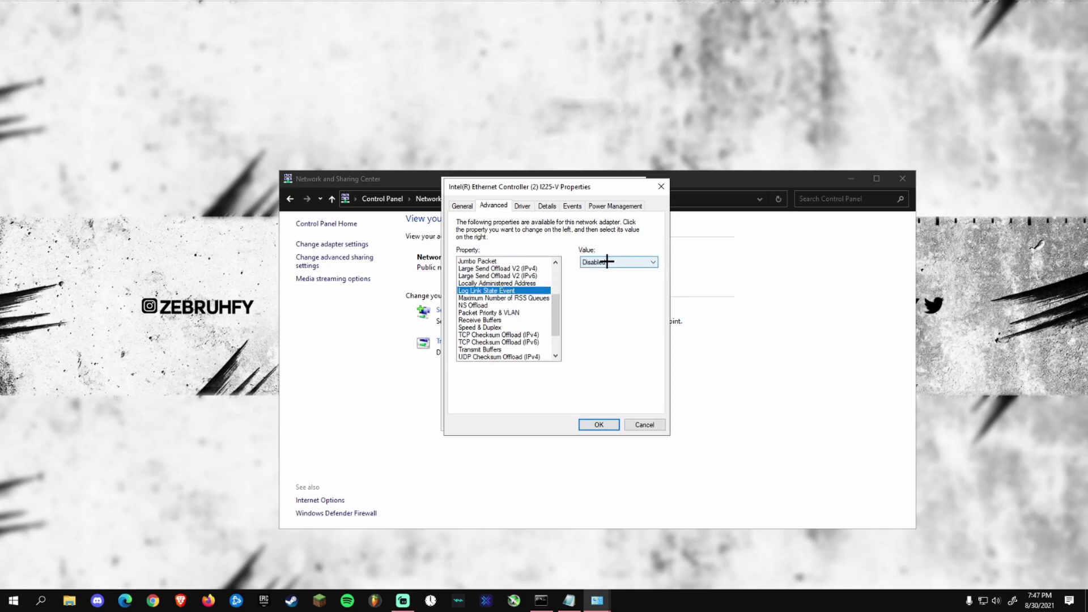
- Keep RSS Queues at 4 Queues, NS Offload and Packet Priority & VLAN disabled, then select Receive Buffers
left_click(524, 298)
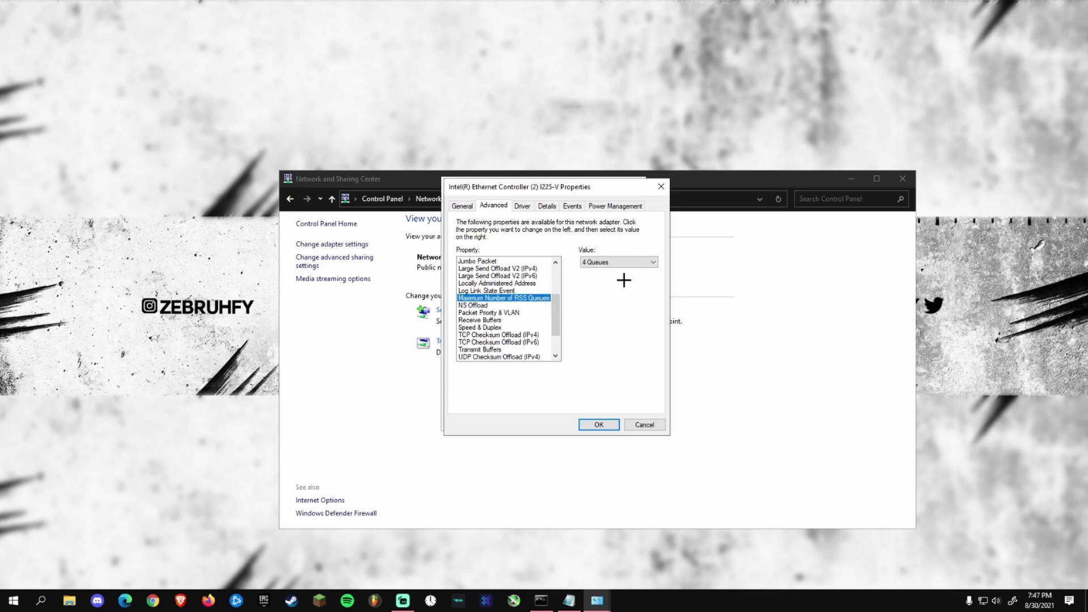
left_click(606, 263)
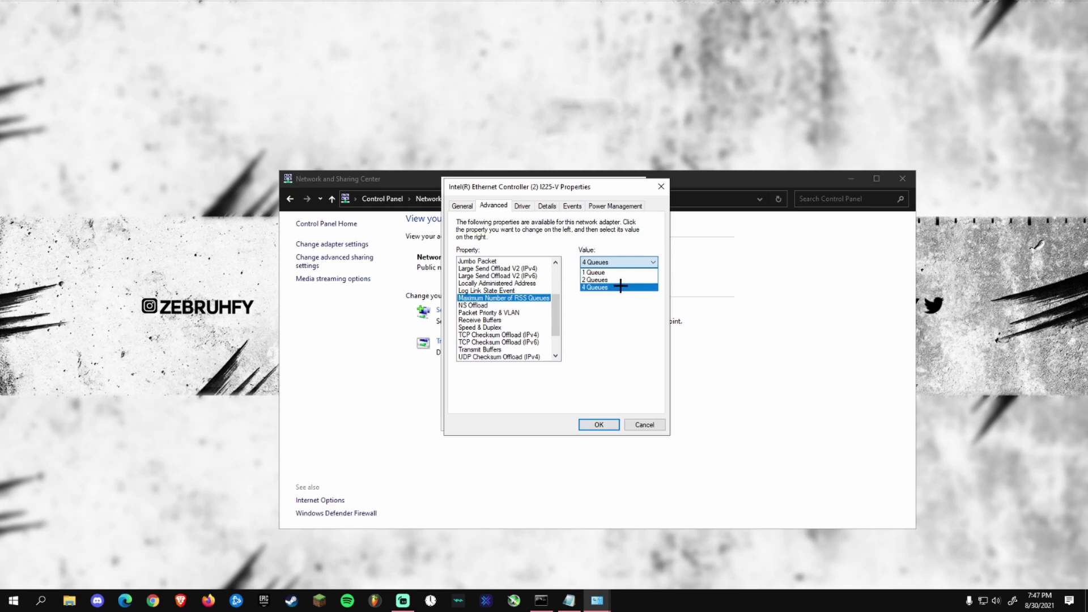
left_click(615, 286)
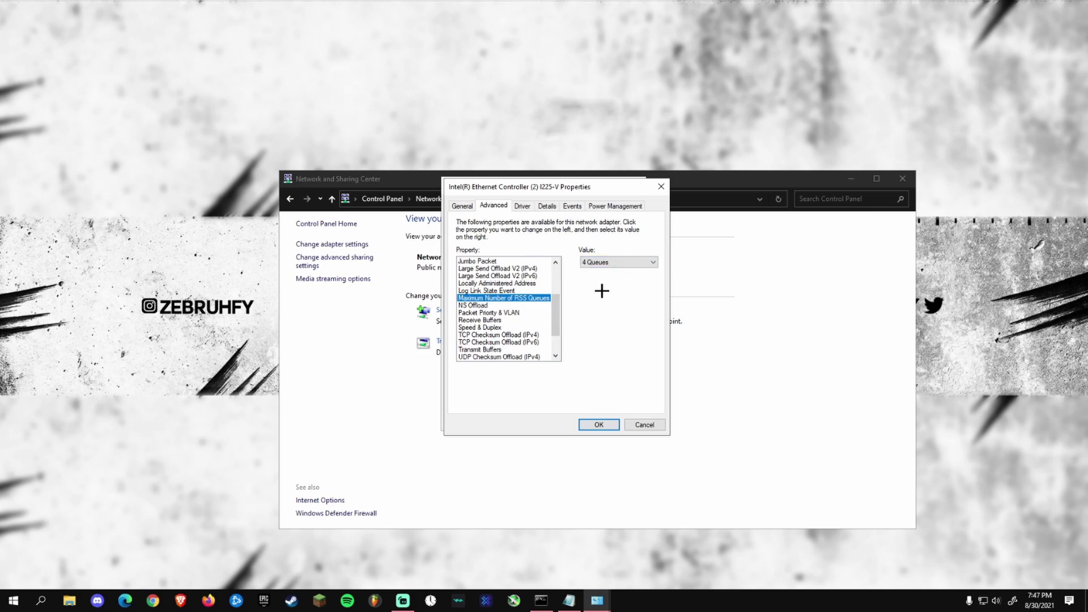
left_click(535, 305)
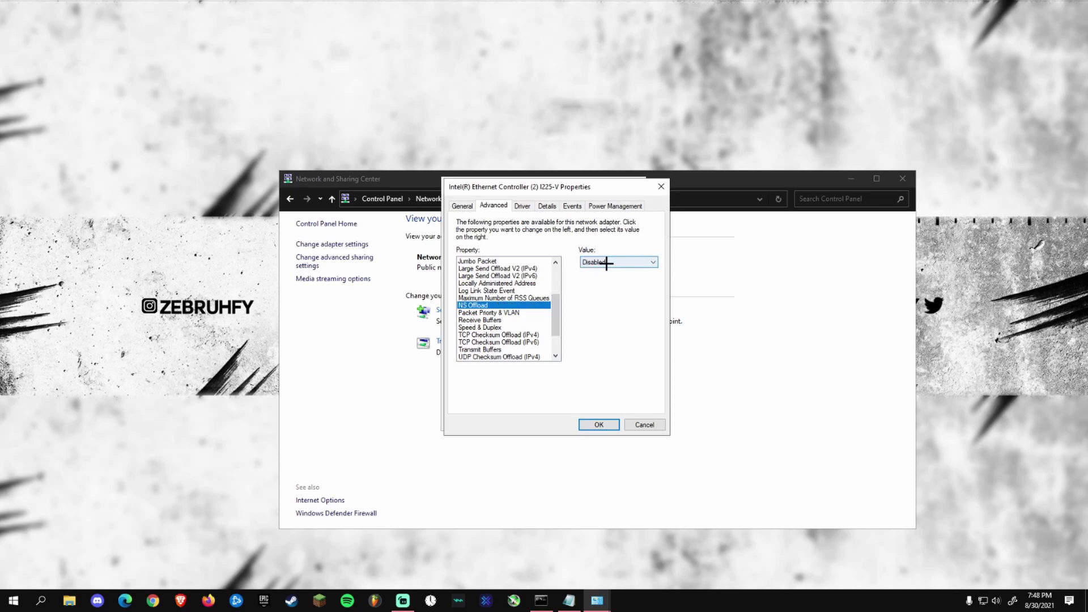
left_click(512, 312)
left_click(613, 262)
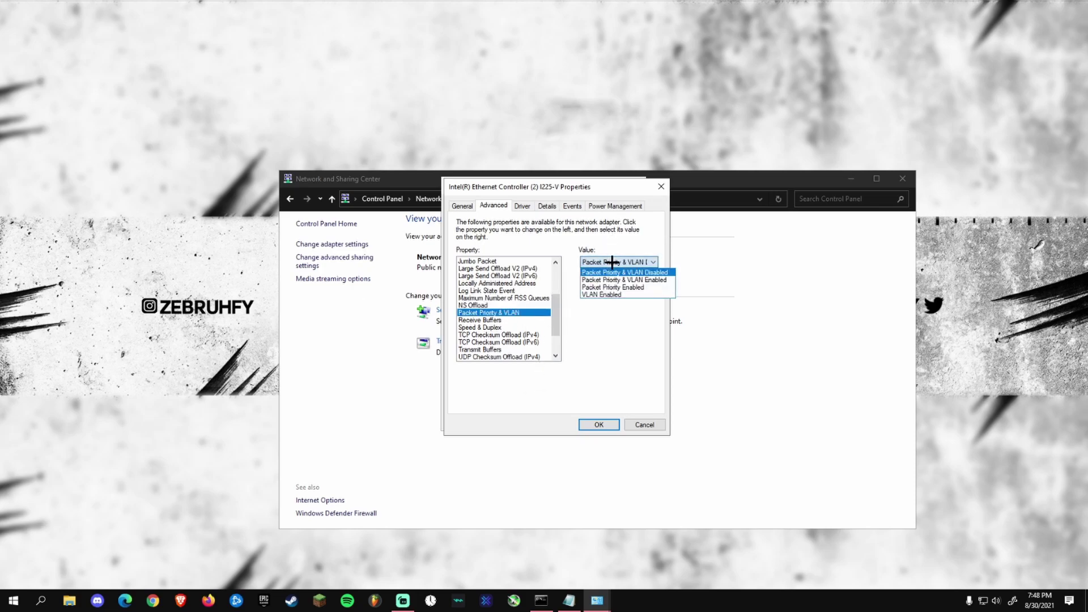
left_click(618, 270)
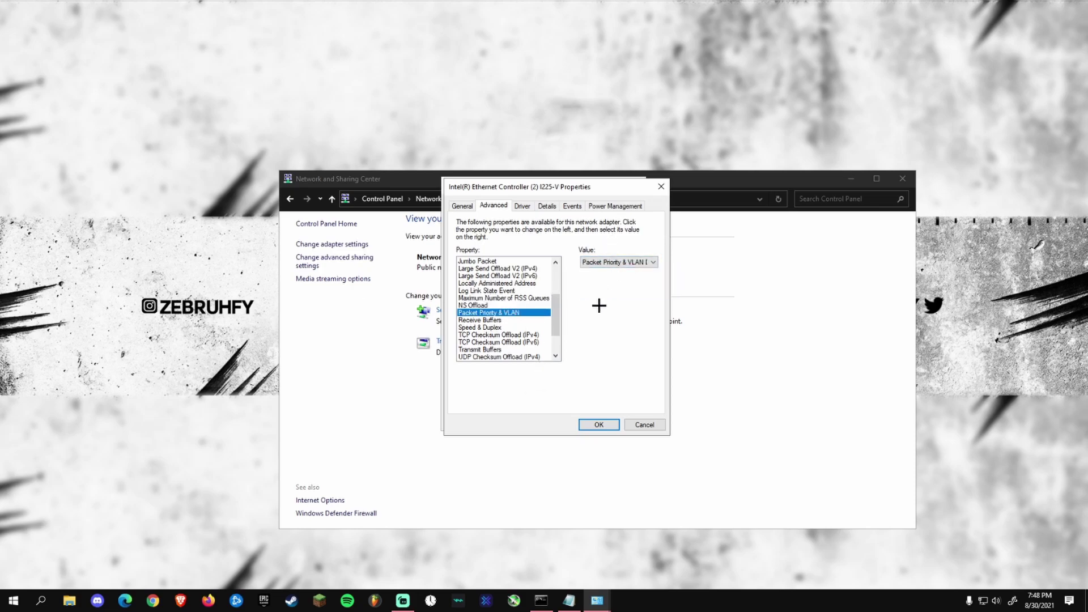
left_click(507, 320)
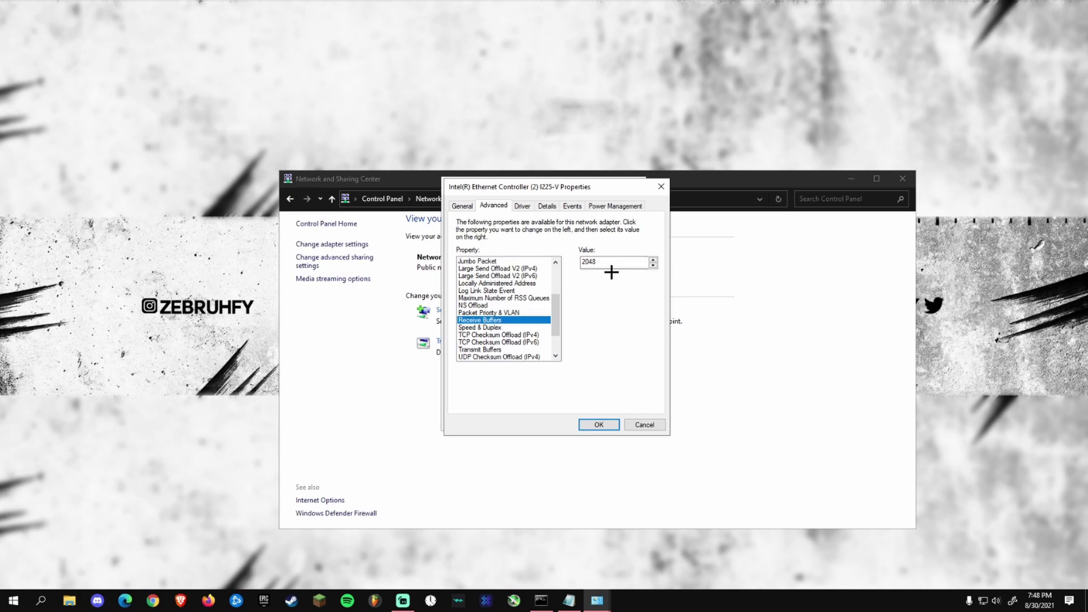
- Confirm the Receive Buffers value stays at 2048 and scroll down toward Speed & Duplex
scroll(516, 314, "down", 1)
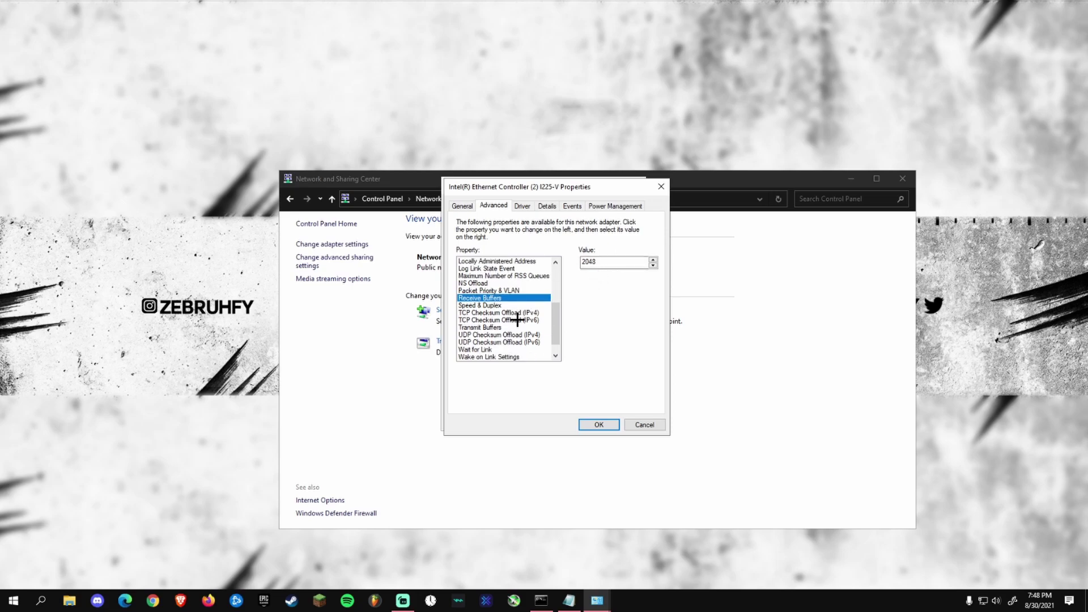
scroll(513, 333, "up", 1)
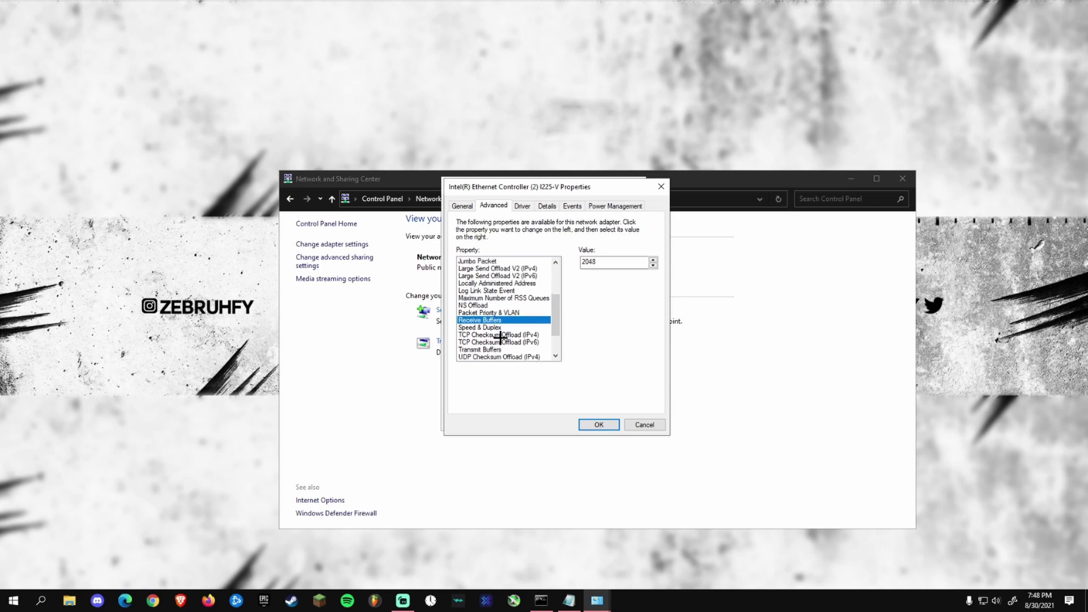
left_click(598, 265)
double_click(598, 265)
left_click(620, 262)
scroll(513, 314, "down", 1)
- Keep Speed & Duplex at 2.5 Gbps Full Duplex
left_click(517, 305)
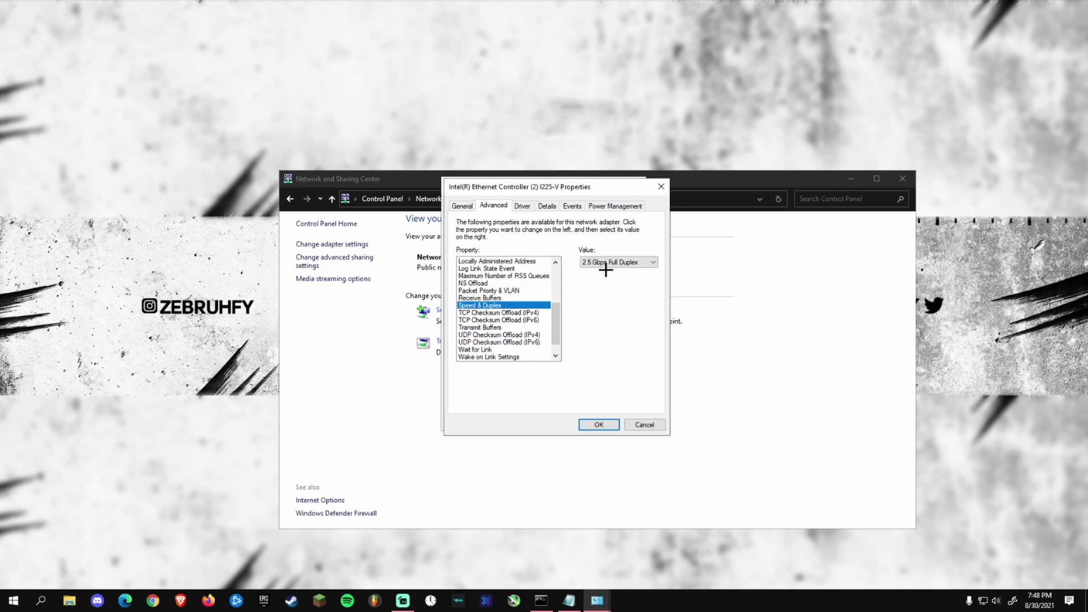
left_click(601, 264)
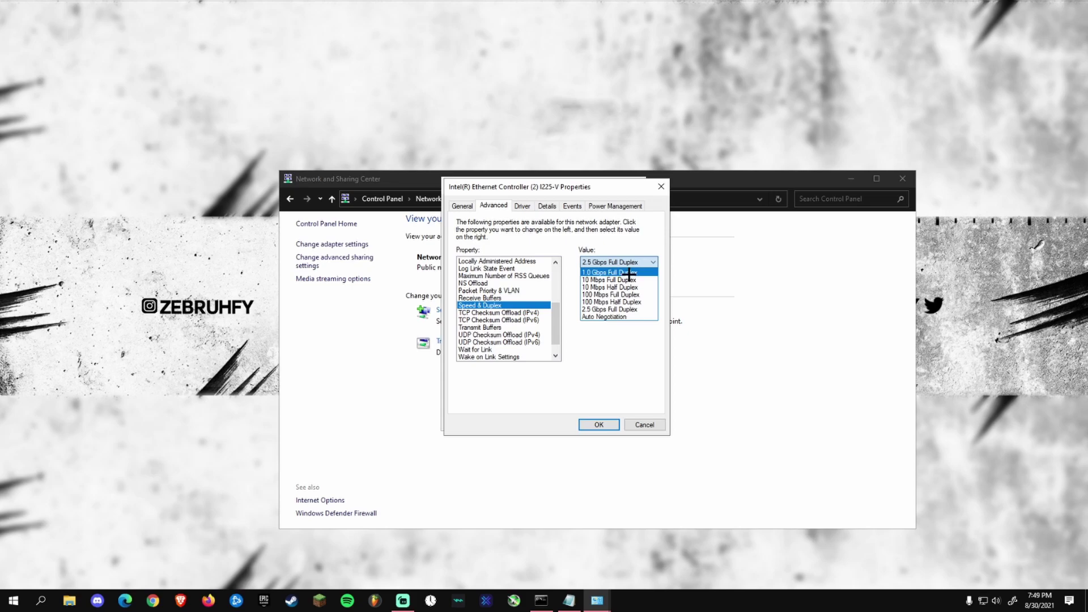
left_click(611, 349)
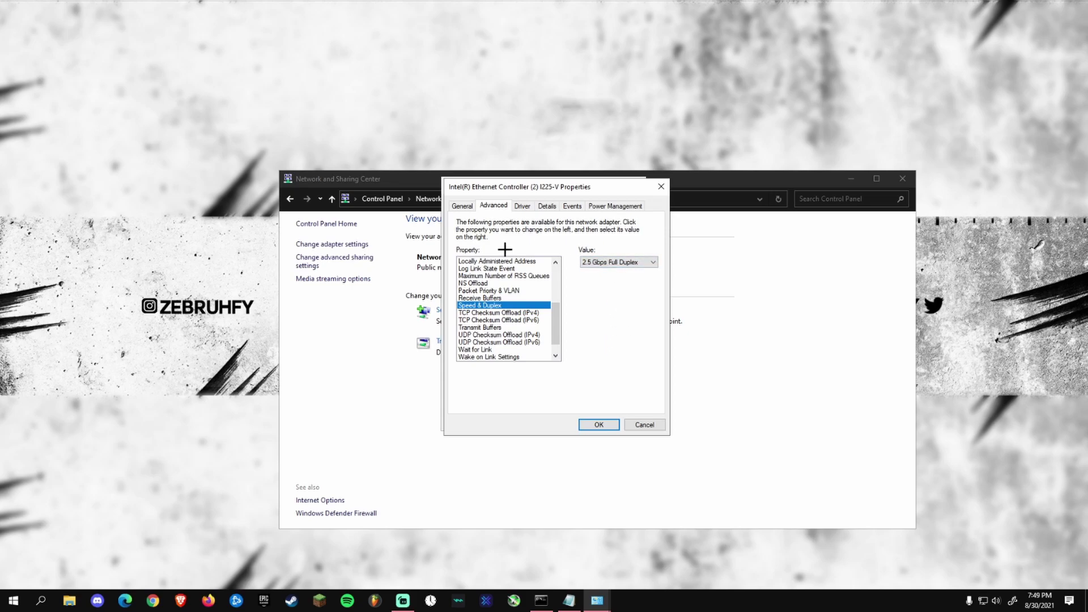
- Check the TCP Checksum Offload (IPv4/IPv6) settings and Transmit Buffers at 2048
left_click(483, 313)
left_click(492, 321)
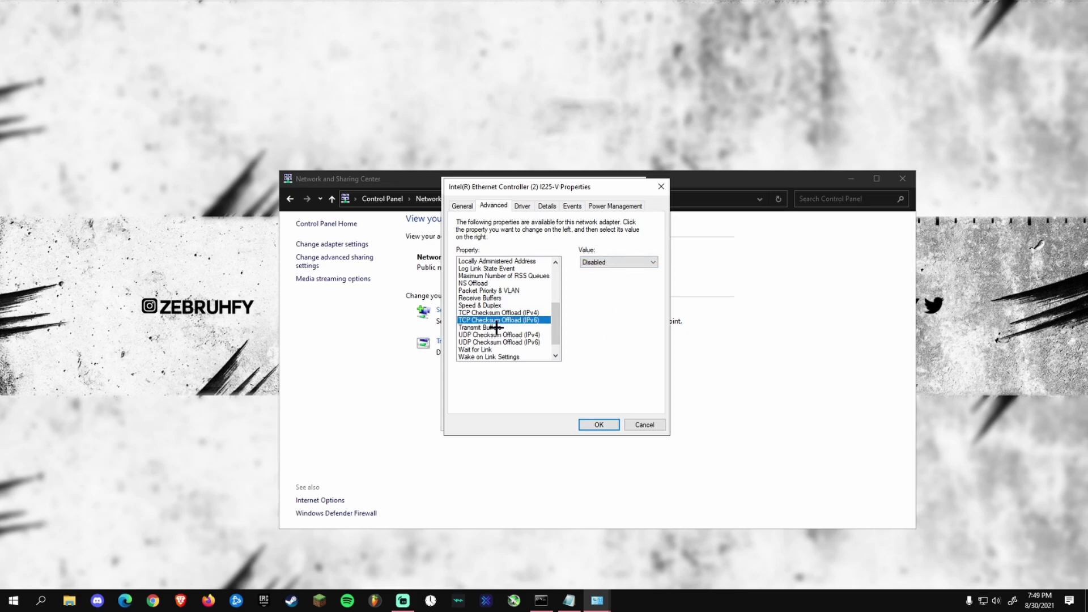
left_click(492, 327)
left_click_drag(598, 262, 569, 256)
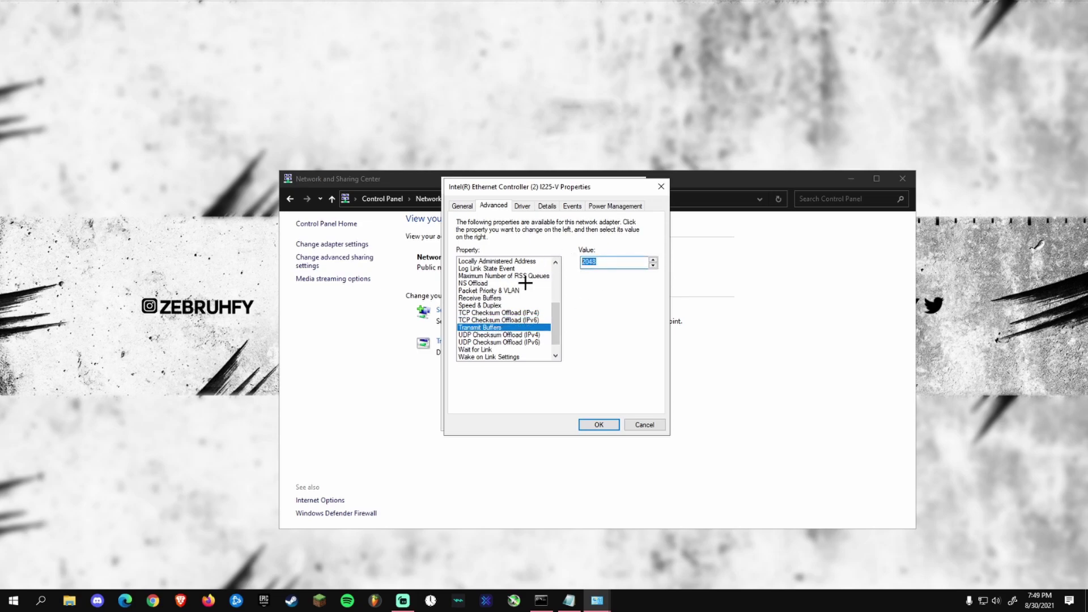
- Review UDP Checksum Offload, Wait for Link, and the Wake on Link, Magic Packet and Pattern Match settings
left_click(501, 334)
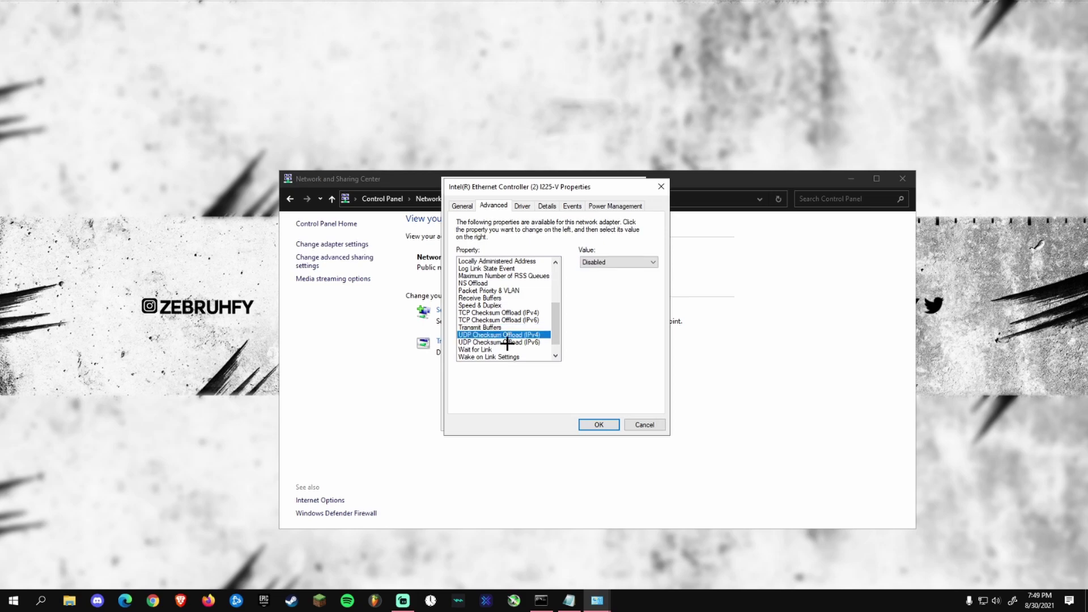
left_click(502, 342)
scroll(507, 339, "down", 1)
left_click(514, 334)
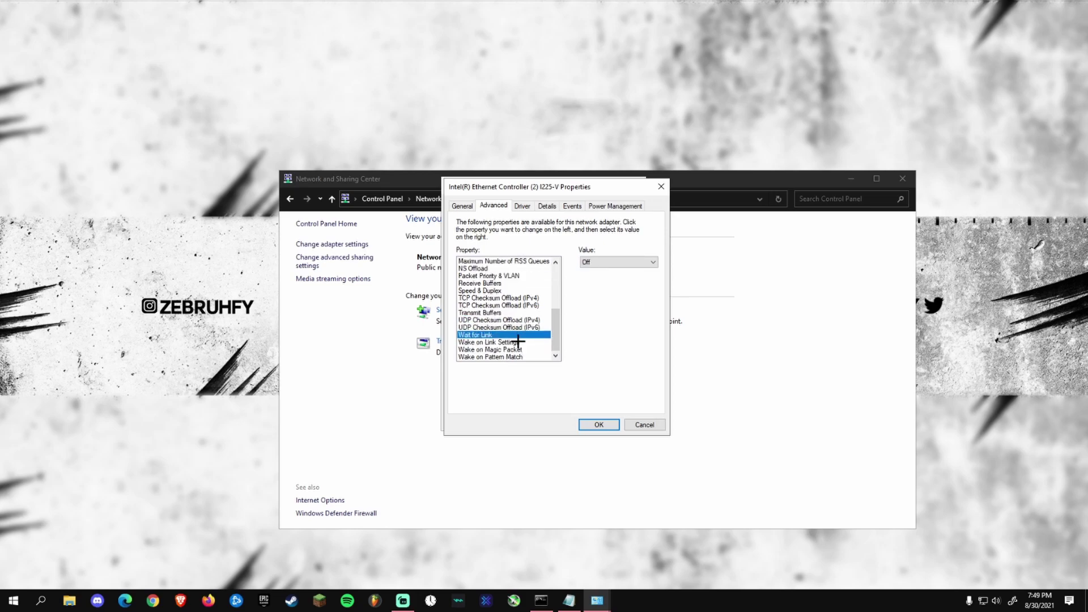
left_click(514, 342)
left_click(516, 349)
left_click(517, 357)
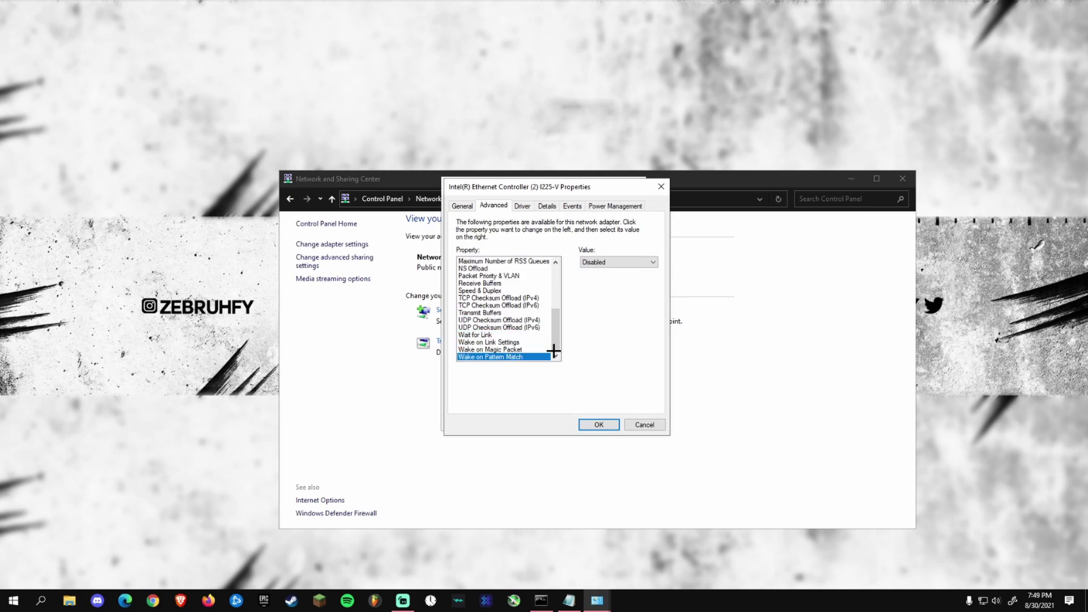
- Apply the adapter settings with OK, then close Ethernet Status and Network and Sharing Center
left_click(599, 424)
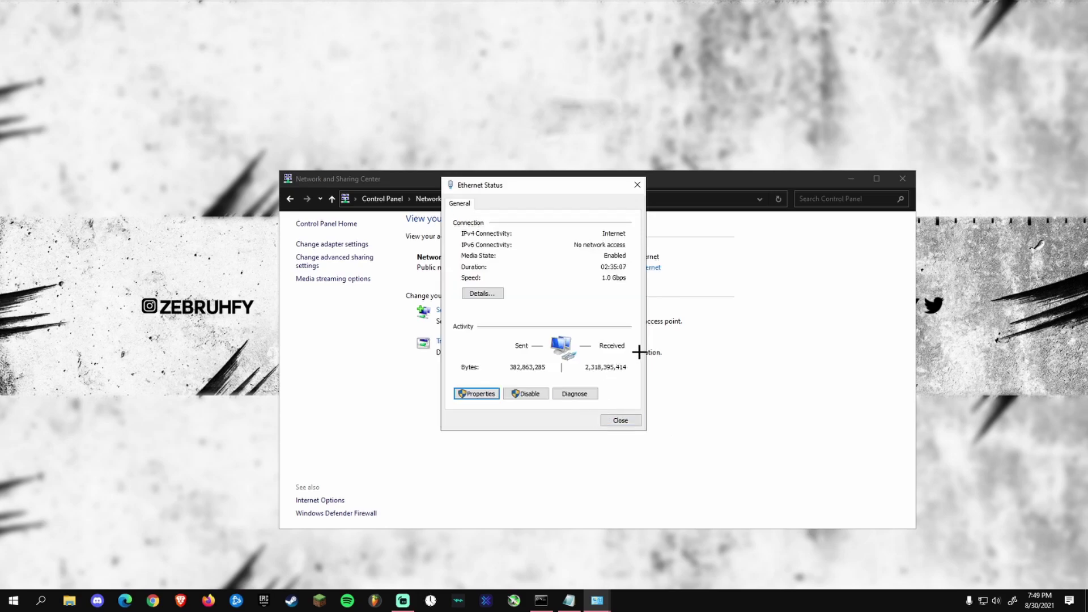
left_click(637, 185)
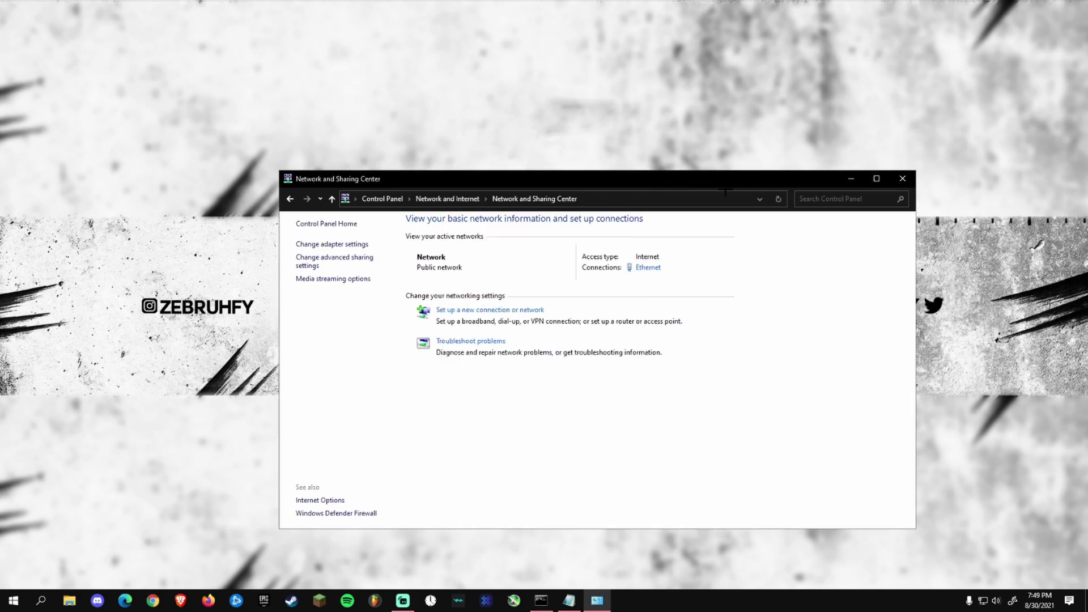
left_click(898, 178)
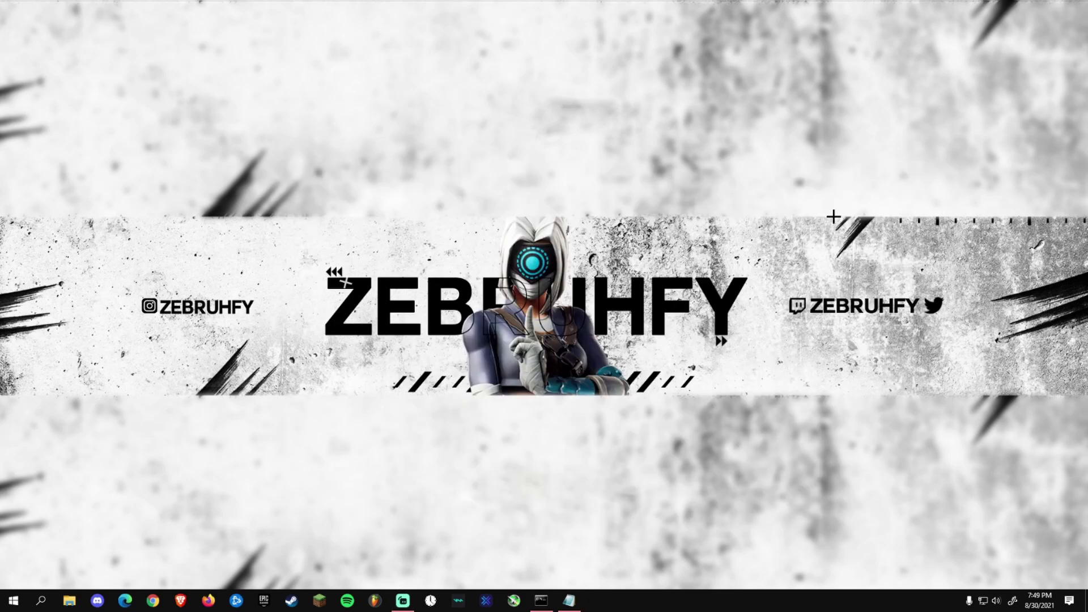